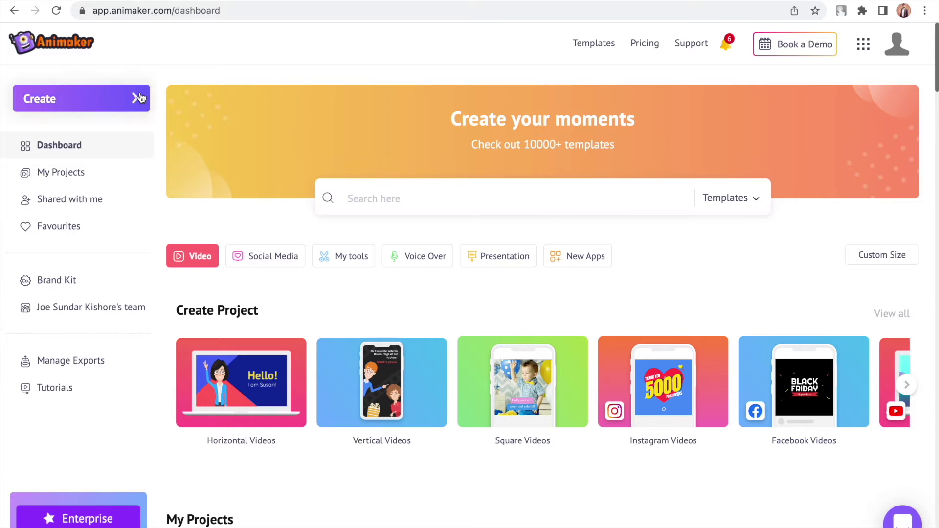
- Start a new Blank Page video from Create > Create a video
{"action": "left_click", "coordinate": [137, 101]}
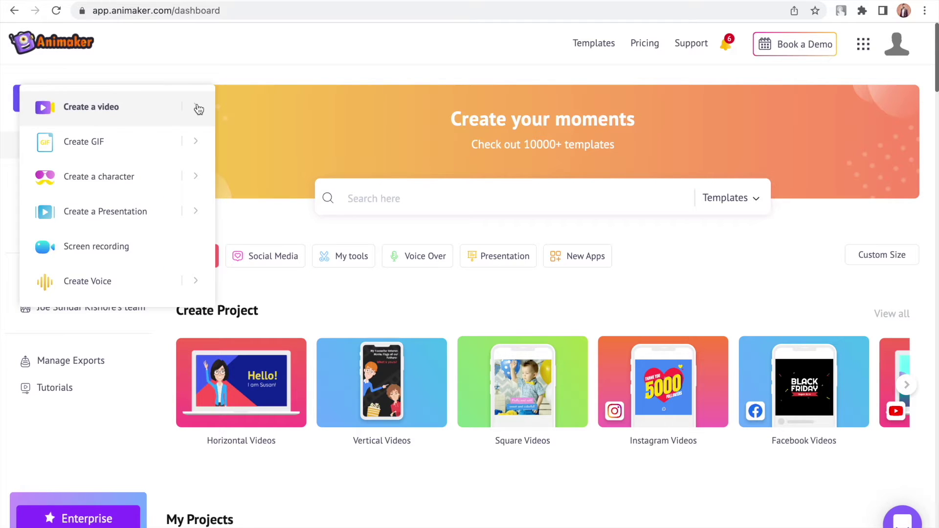
{"action": "mouse_move", "coordinate": [195, 106]}
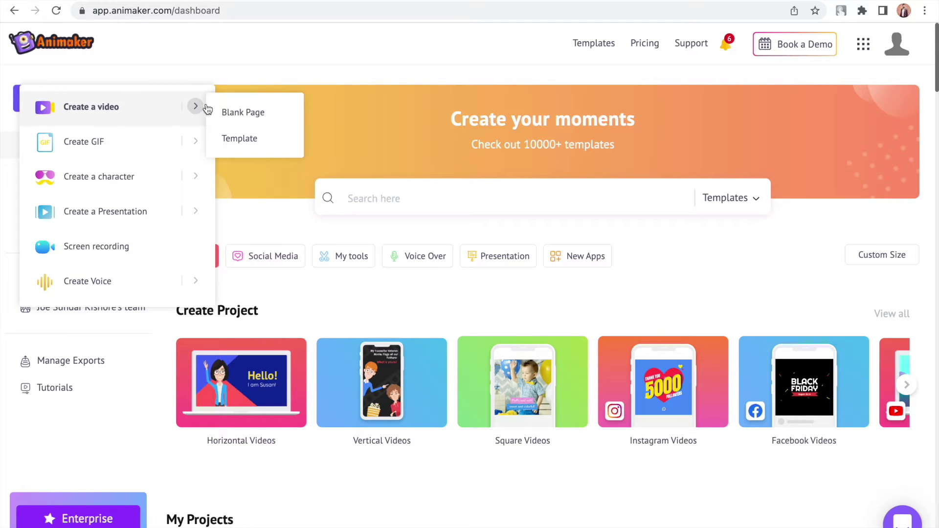
{"action": "left_click", "coordinate": [257, 114]}
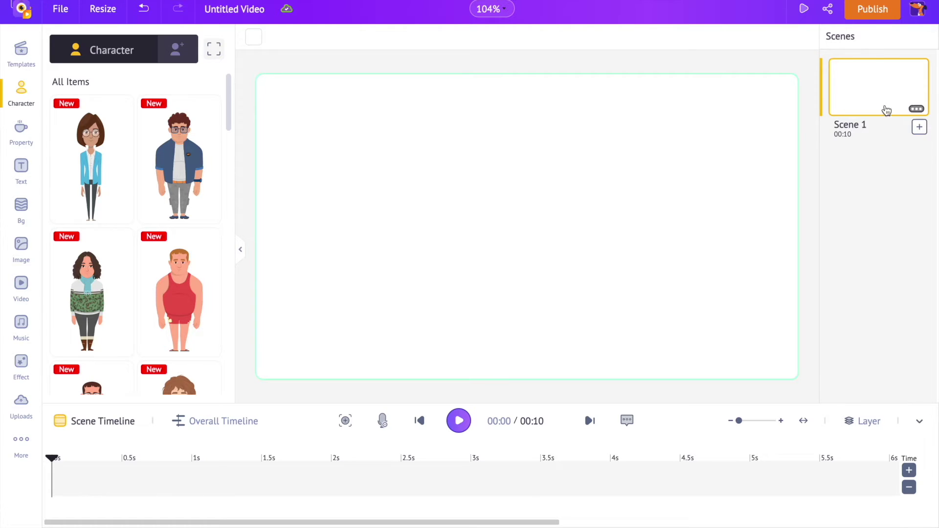
{"action": "left_click", "coordinate": [919, 120]}
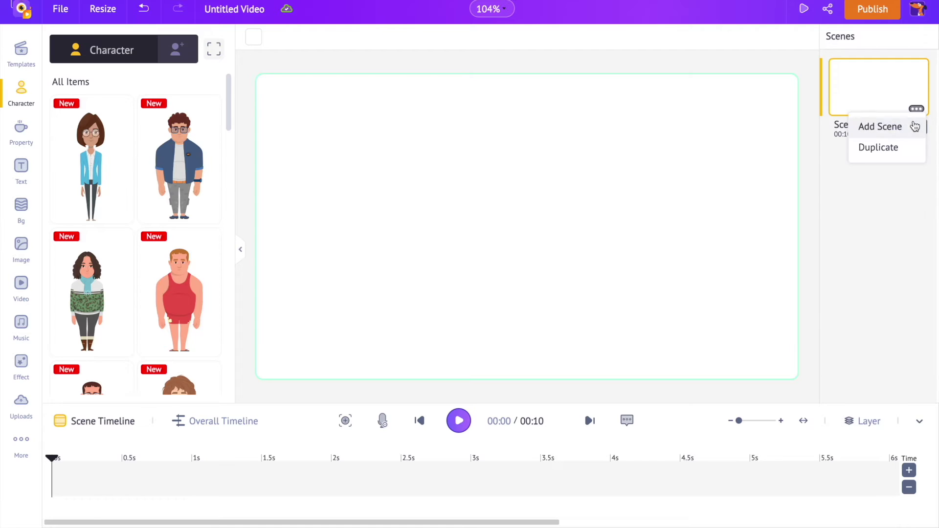
{"action": "left_click", "coordinate": [912, 127]}
{"action": "left_click", "coordinate": [920, 197]}
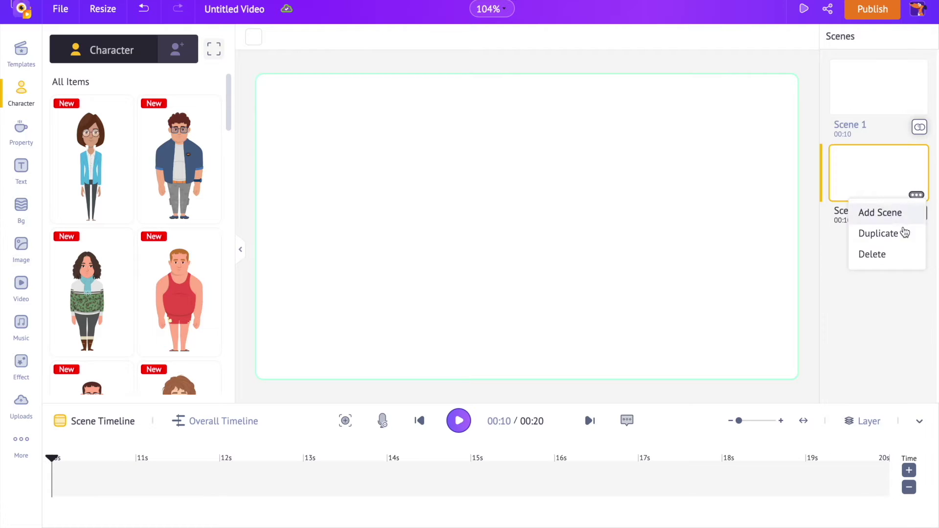
{"action": "left_click", "coordinate": [893, 254]}
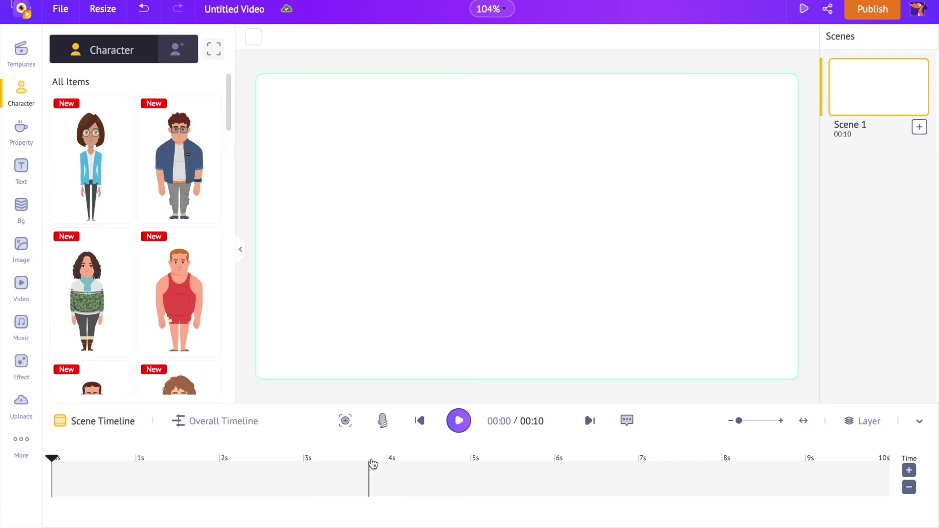
{"action": "left_click", "coordinate": [239, 422]}
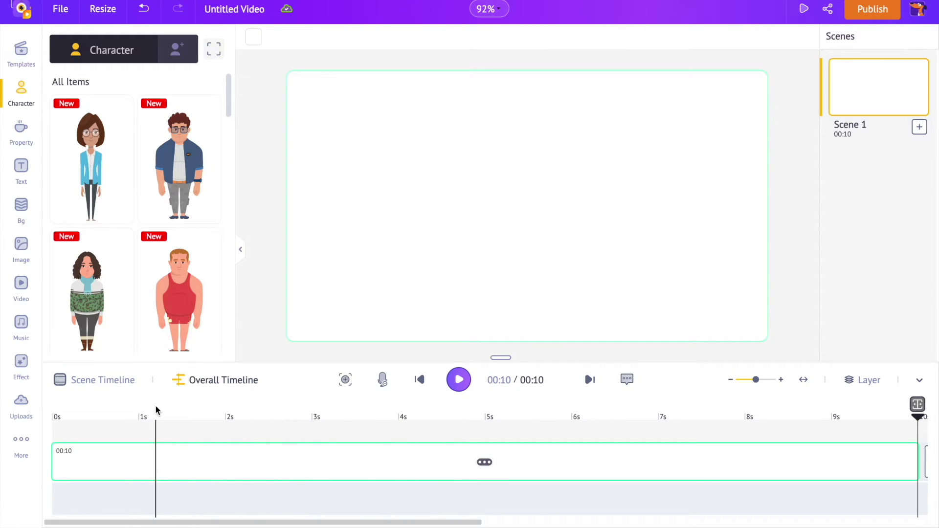
{"action": "left_click", "coordinate": [122, 381]}
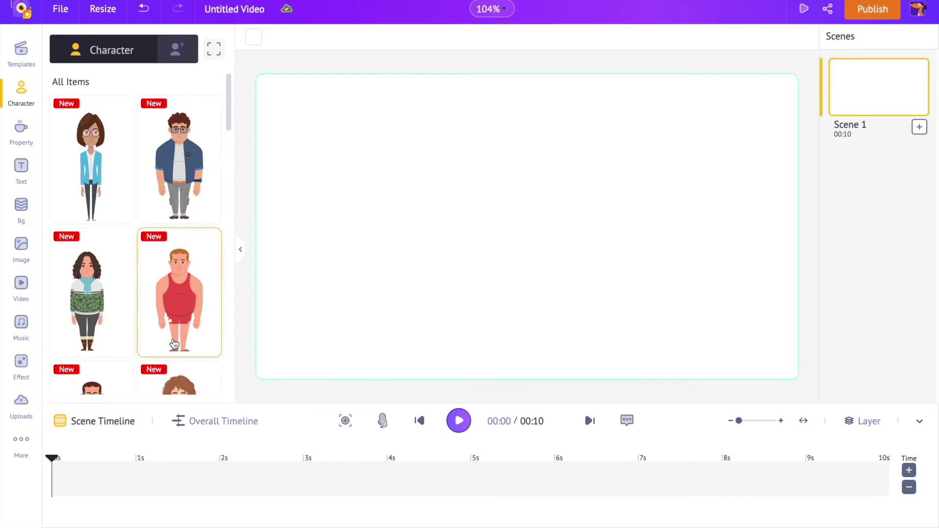
{"action": "left_click", "coordinate": [21, 137]}
{"action": "left_click", "coordinate": [22, 171]}
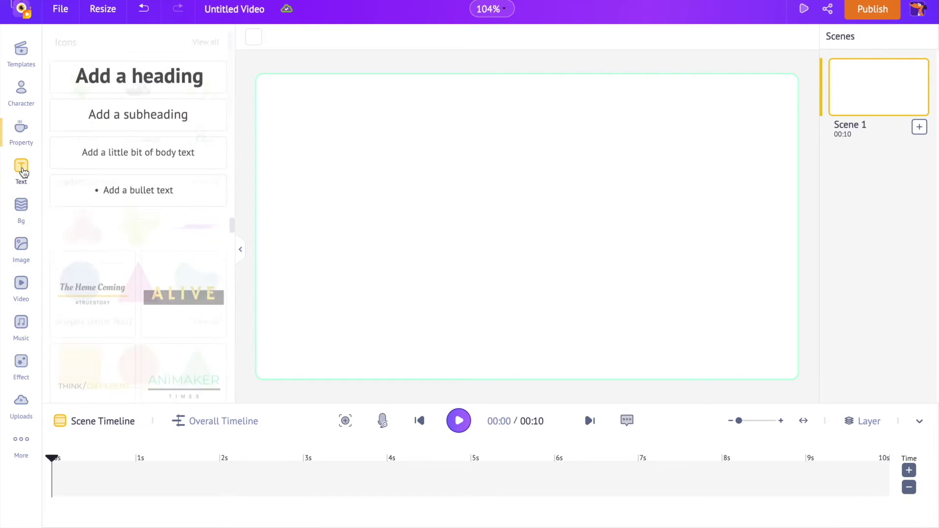
{"action": "left_click", "coordinate": [21, 208]}
{"action": "left_click", "coordinate": [22, 246]}
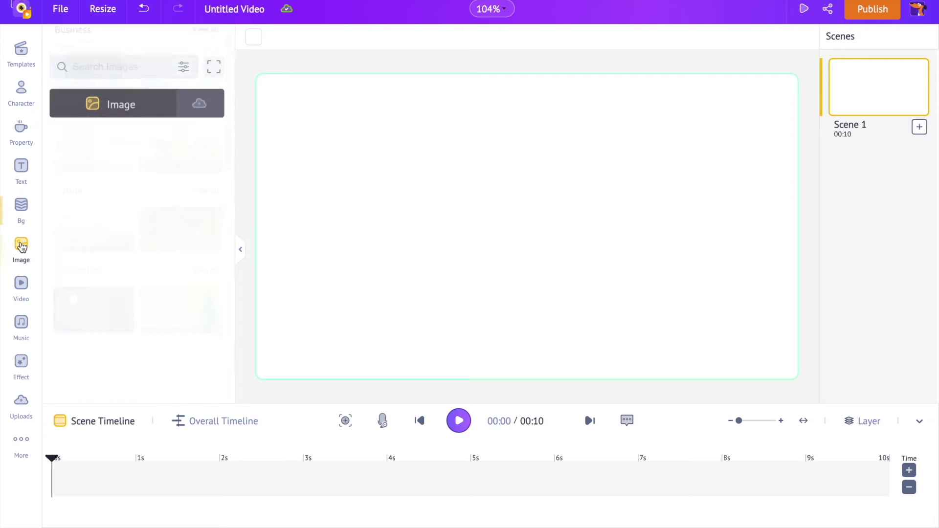
{"action": "left_click", "coordinate": [20, 96]}
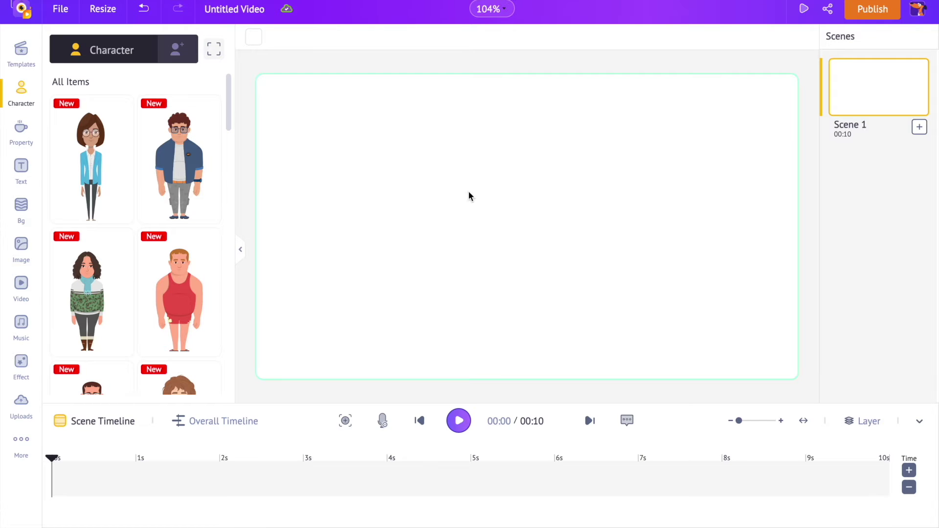
- Change Scene 1's background from white to dark red #6A1E1E with a custom colour
{"action": "left_click", "coordinate": [255, 39]}
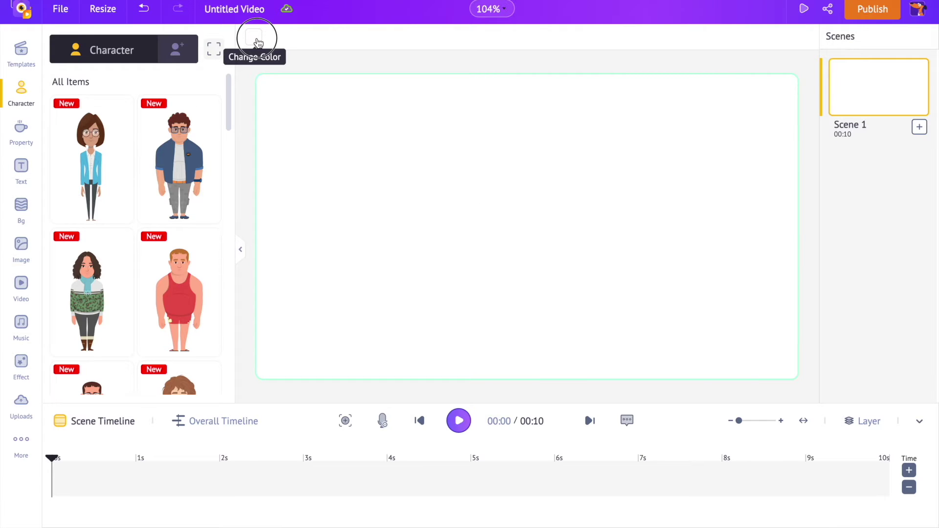
{"action": "left_click", "coordinate": [68, 119]}
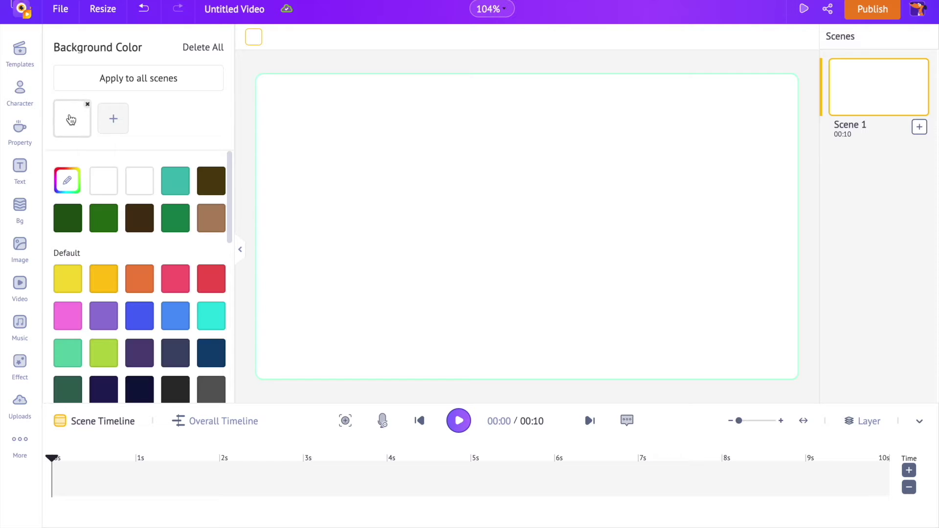
{"action": "left_click", "coordinate": [68, 182]}
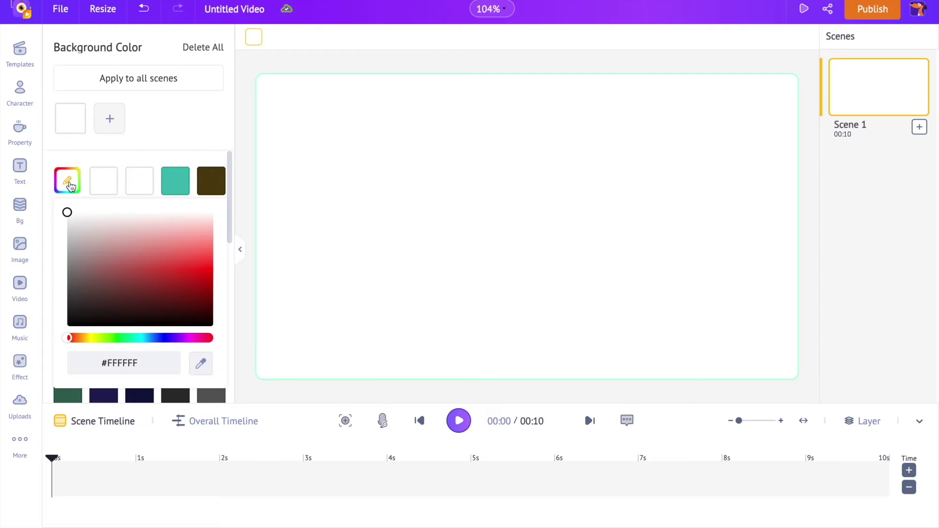
{"action": "left_click_drag", "start_coordinate": [100, 293], "coordinate": [148, 295]}
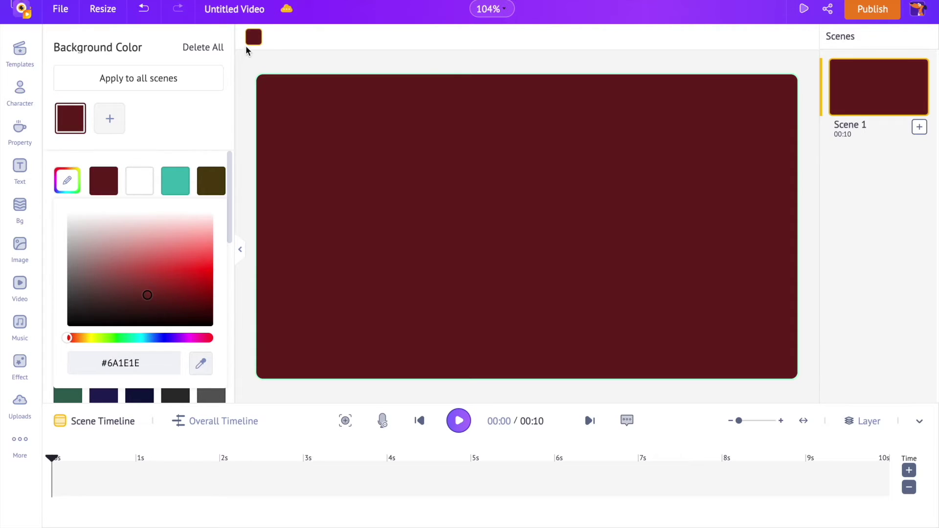
{"action": "left_click", "coordinate": [246, 45]}
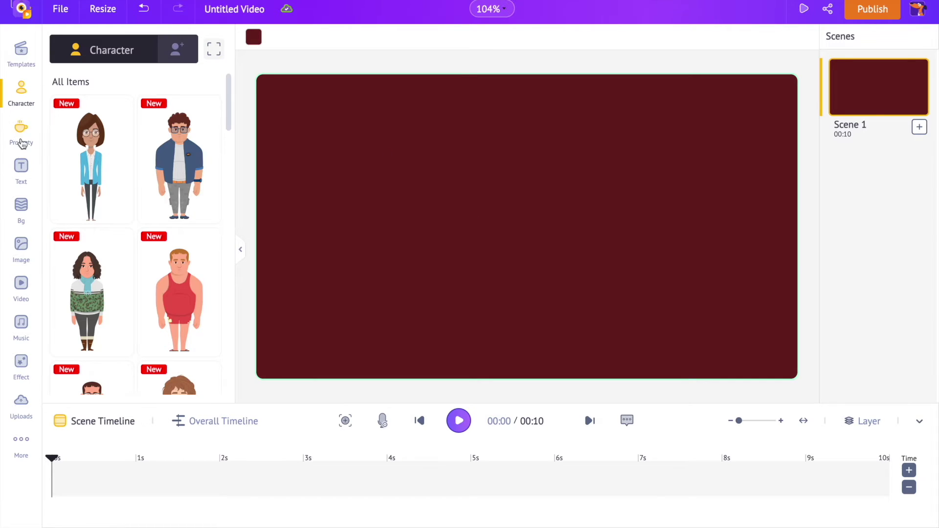
{"action": "left_click", "coordinate": [23, 134]}
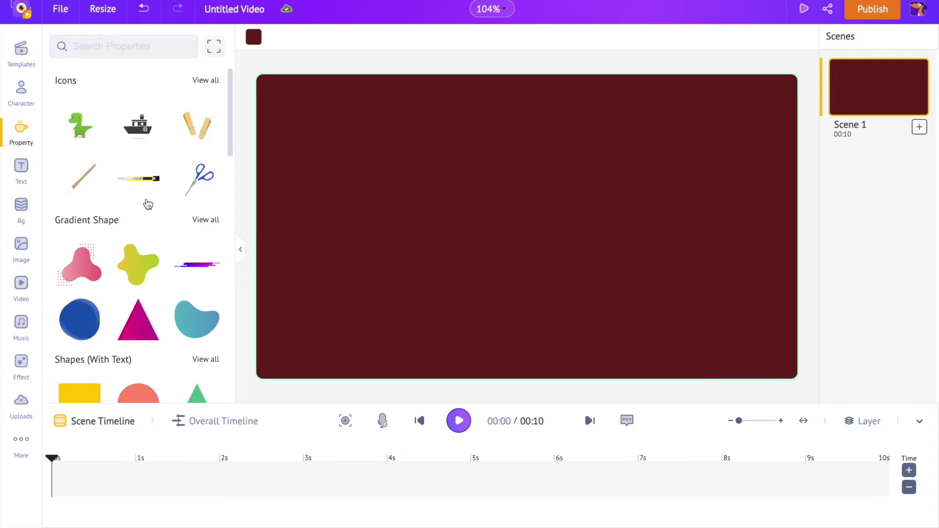
- Search props for 'bike', add the helmeted bulldog, shrink it and place it near top centre
{"action": "scroll", "coordinate": [148, 204], "scroll_direction": "down", "scroll_amount": 10}
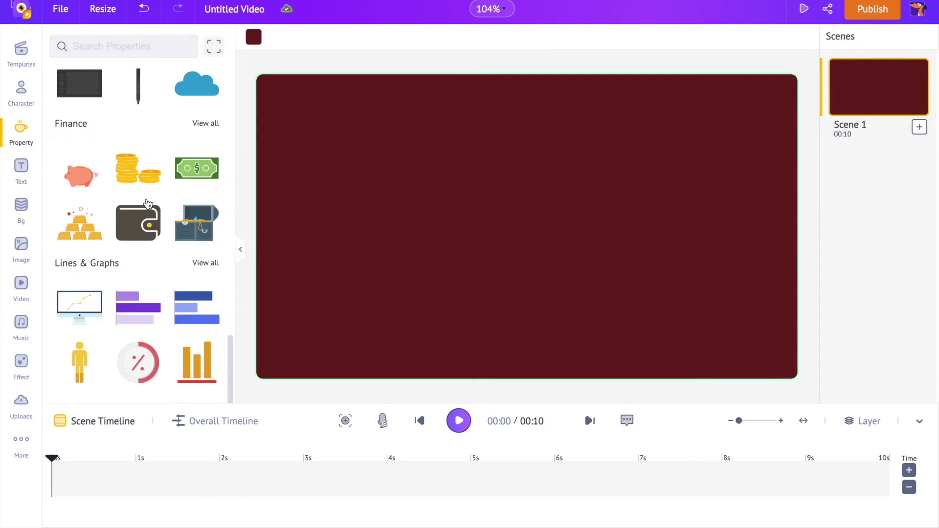
{"action": "scroll", "coordinate": [148, 204], "scroll_direction": "down", "scroll_amount": 10}
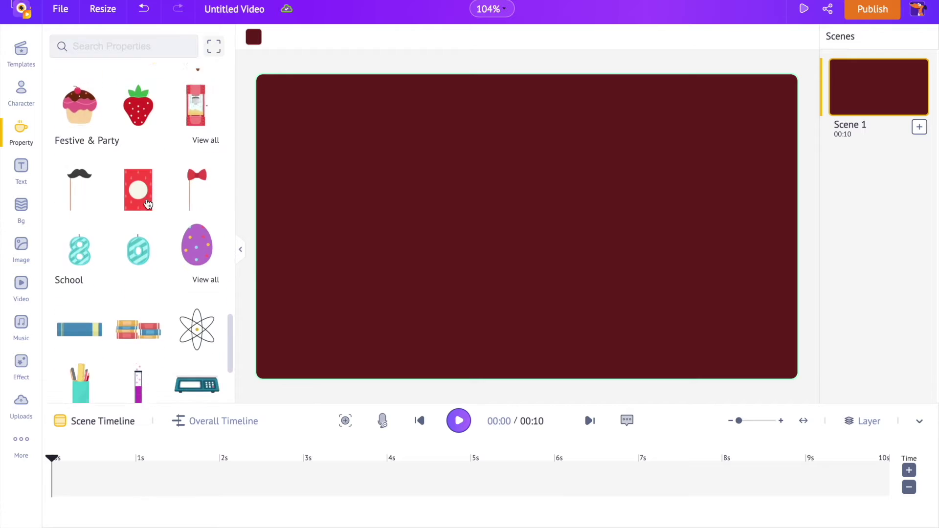
{"action": "left_click", "coordinate": [122, 46]}
{"action": "type", "text": "b"}
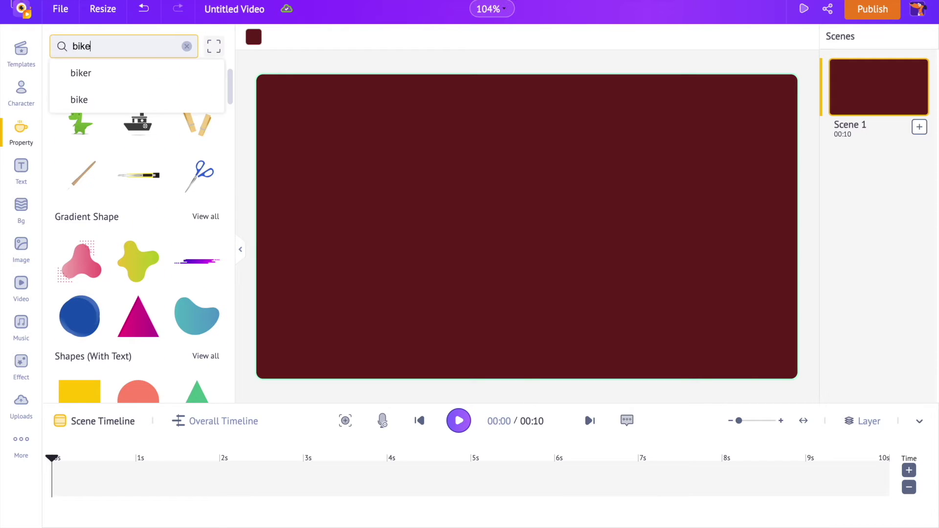
{"action": "type", "text": "ike"}
{"action": "key", "text": "Return"}
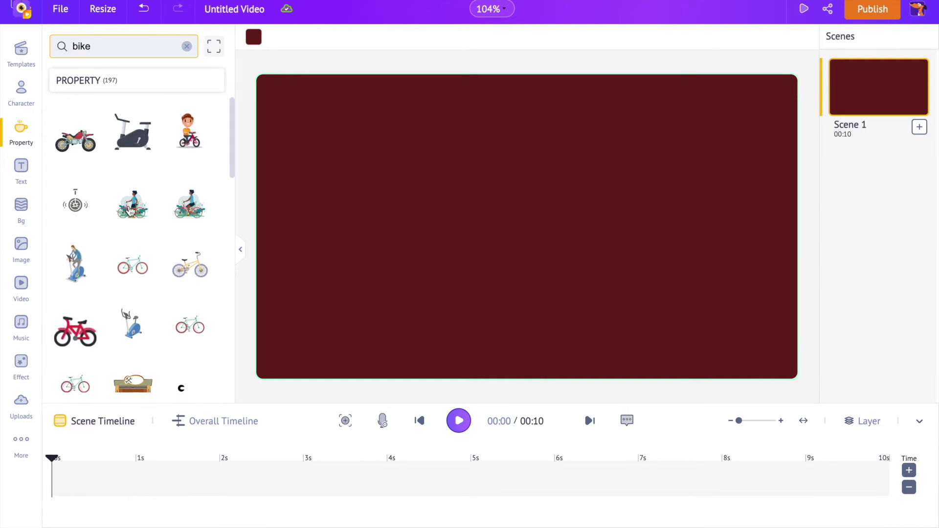
{"action": "scroll", "coordinate": [131, 212], "scroll_direction": "down", "scroll_amount": 15}
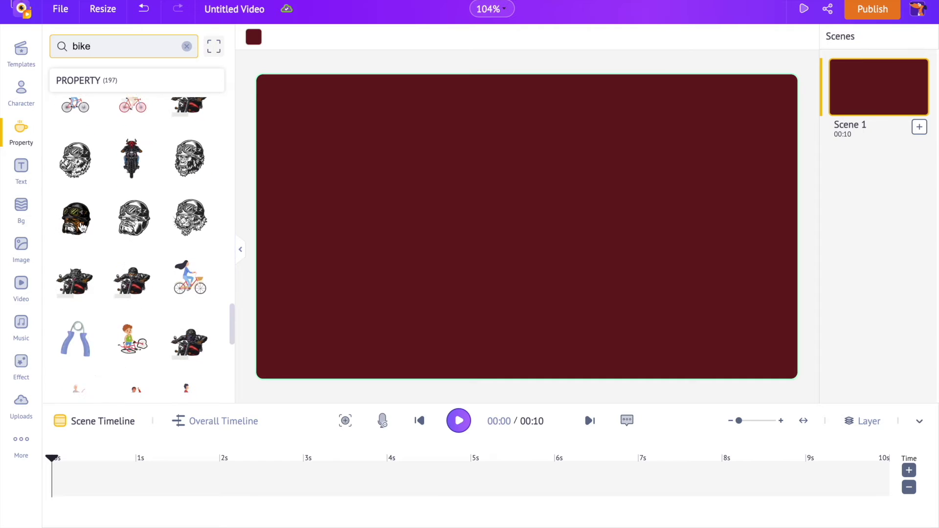
{"action": "left_click", "coordinate": [82, 228]}
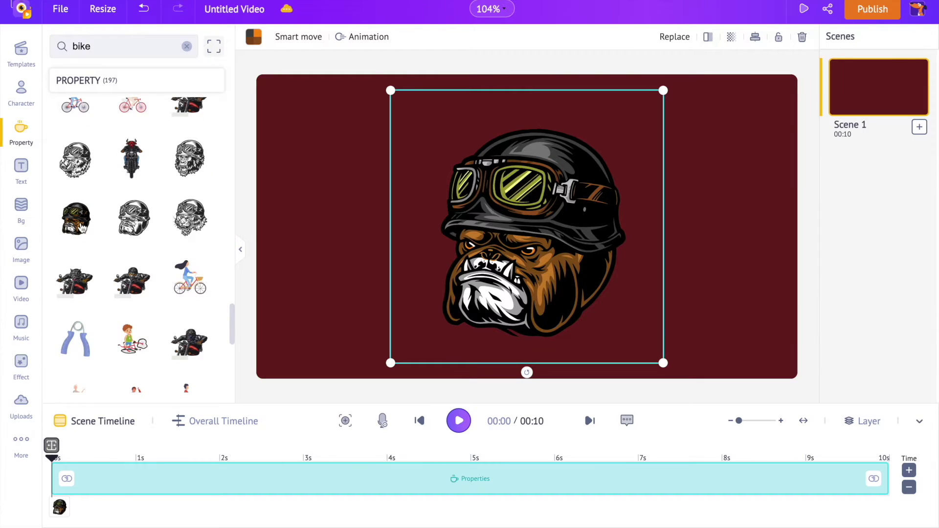
{"action": "left_click_drag", "start_coordinate": [664, 363], "coordinate": [558, 260]}
{"action": "left_click_drag", "start_coordinate": [497, 208], "coordinate": [550, 214]}
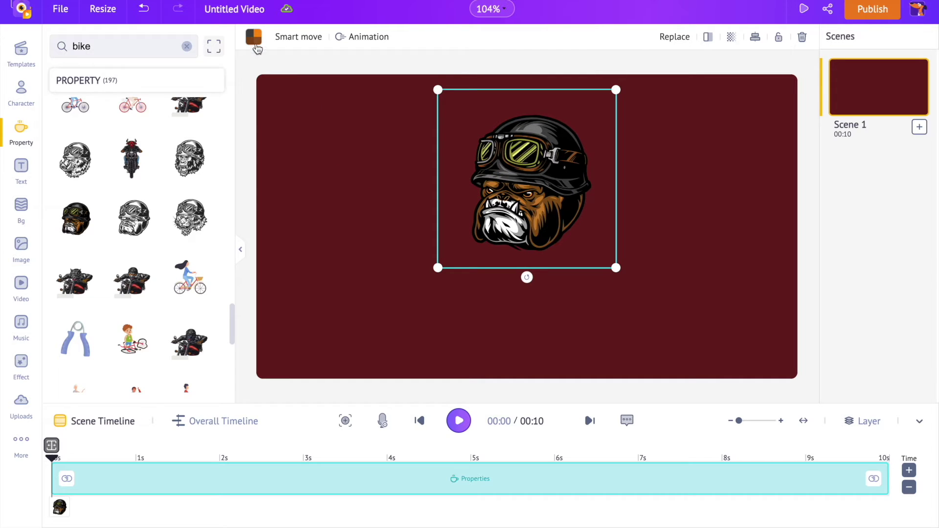
- Recolour the bulldog's brown fur to a dark greyish brown, #664F41, via a custom colour
{"action": "left_click", "coordinate": [255, 45]}
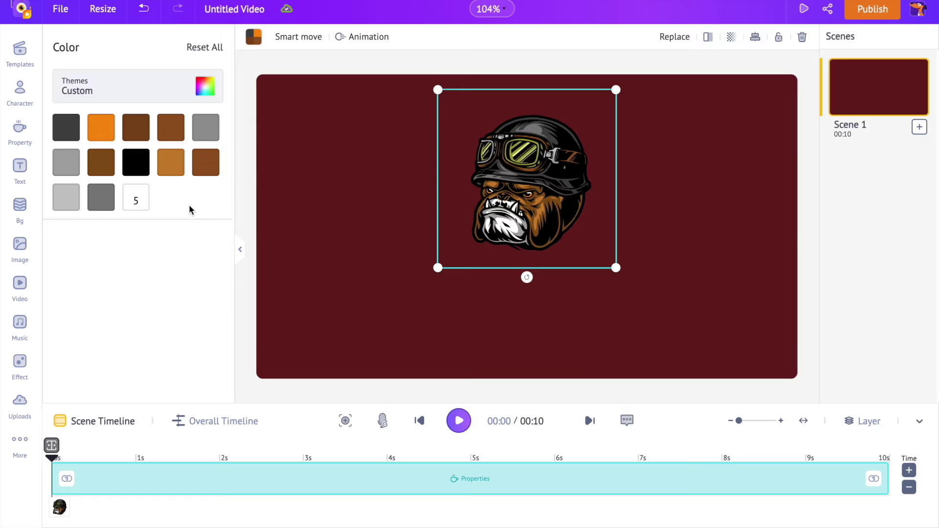
{"action": "left_click", "coordinate": [108, 167]}
{"action": "scroll", "coordinate": [142, 274], "scroll_direction": "down", "scroll_amount": 2}
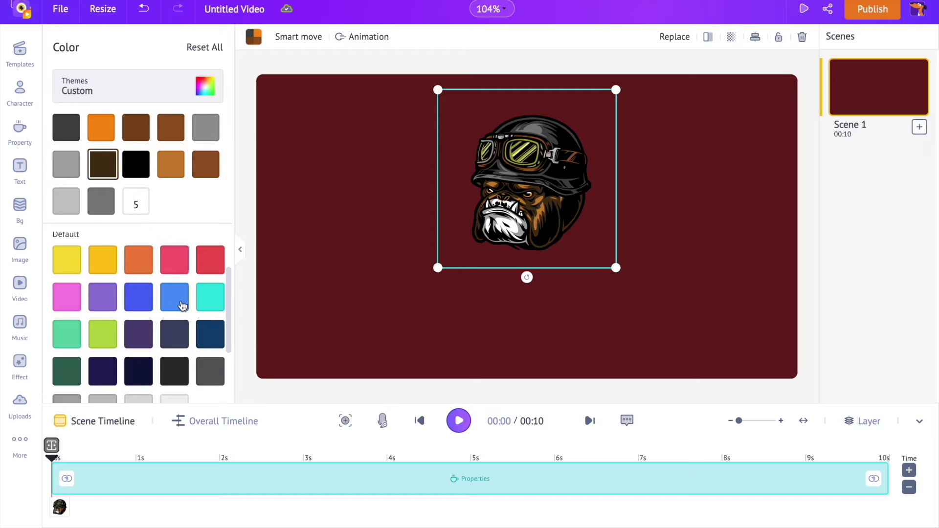
{"action": "left_click", "coordinate": [139, 260]}
{"action": "scroll", "coordinate": [147, 272], "scroll_direction": "up", "scroll_amount": 2}
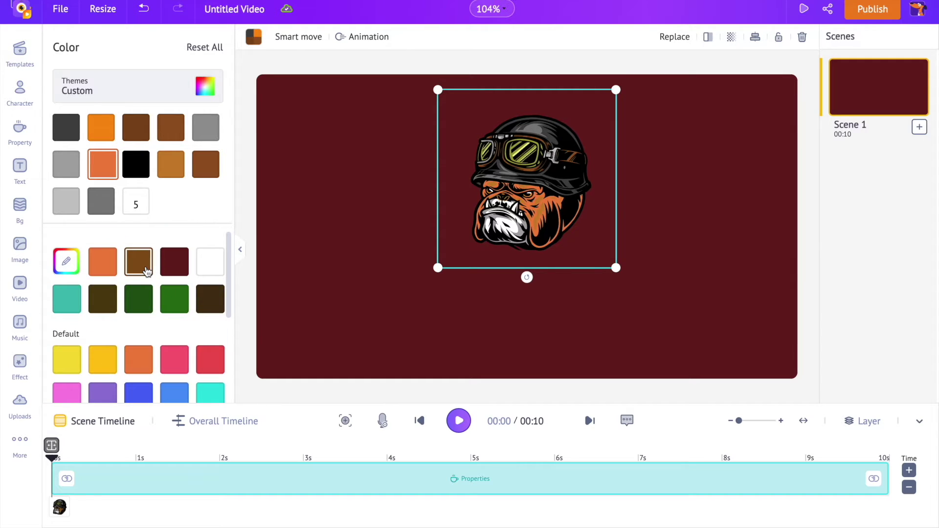
{"action": "left_click", "coordinate": [66, 262]}
{"action": "left_click", "coordinate": [141, 365]}
{"action": "mouse_move", "coordinate": [141, 365]}
{"action": "left_mouse_down"}
{"action": "mouse_move", "coordinate": [124, 359]}
{"action": "mouse_move", "coordinate": [101, 373]}
{"action": "left_mouse_up"}
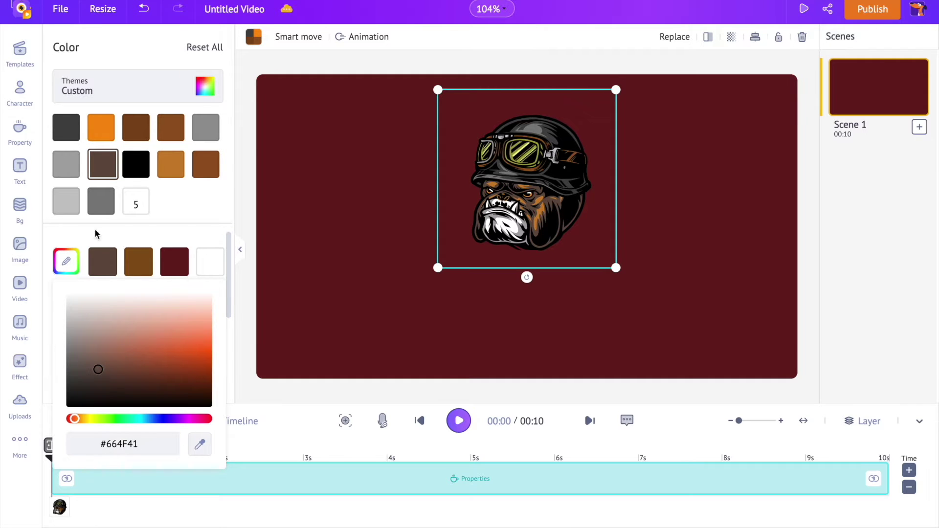
{"action": "left_click", "coordinate": [70, 262]}
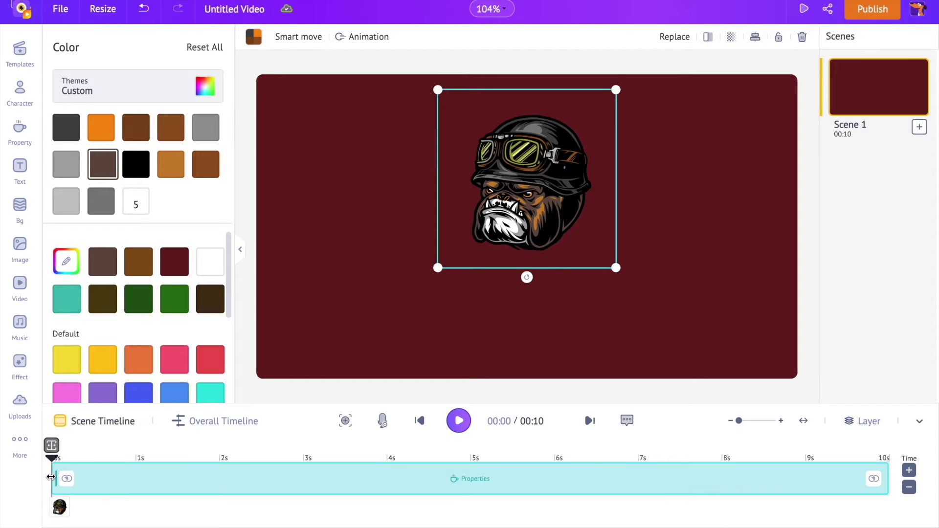
- Trim the bulldog's timeline bar to run from 1 s to 6 s and preview from the start
{"action": "left_click_drag", "start_coordinate": [53, 478], "coordinate": [153, 478]}
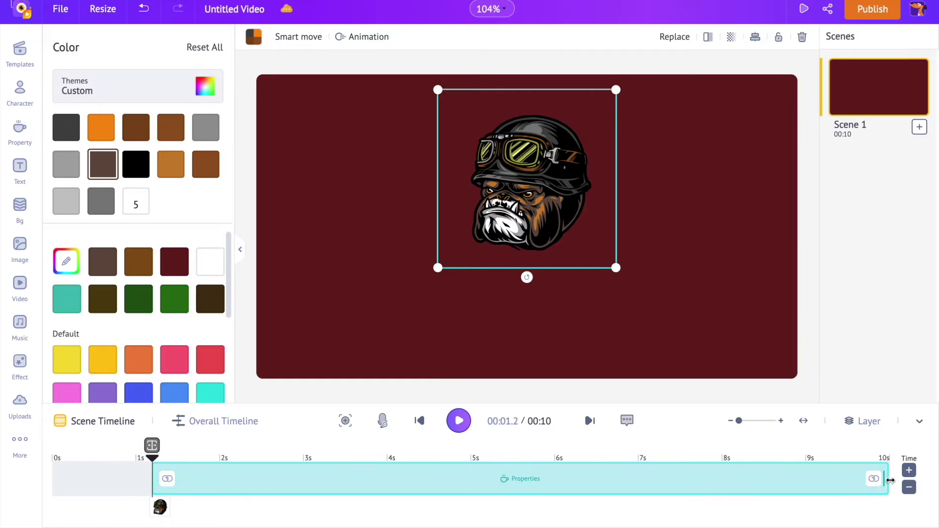
{"action": "left_click_drag", "start_coordinate": [887, 481], "coordinate": [556, 481]}
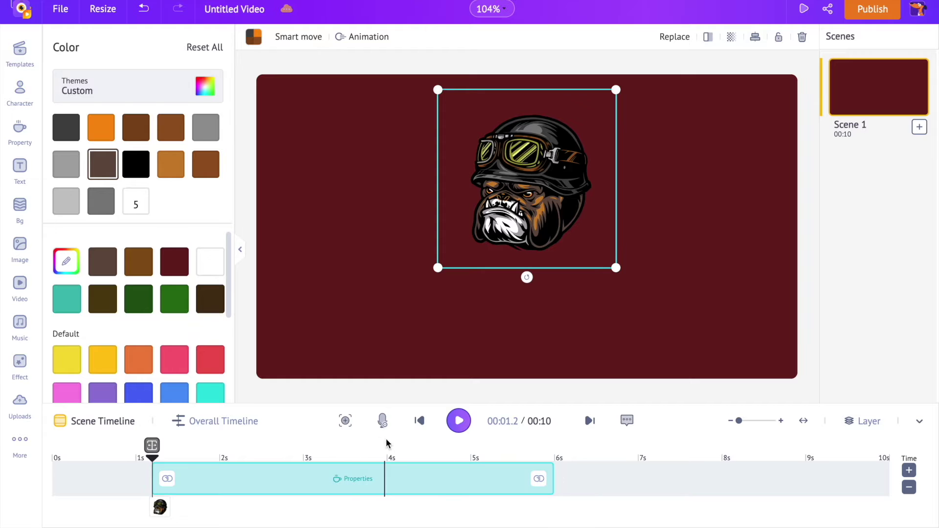
{"action": "left_click", "coordinate": [154, 461]}
{"action": "left_click_drag", "start_coordinate": [154, 461], "coordinate": [51, 460]}
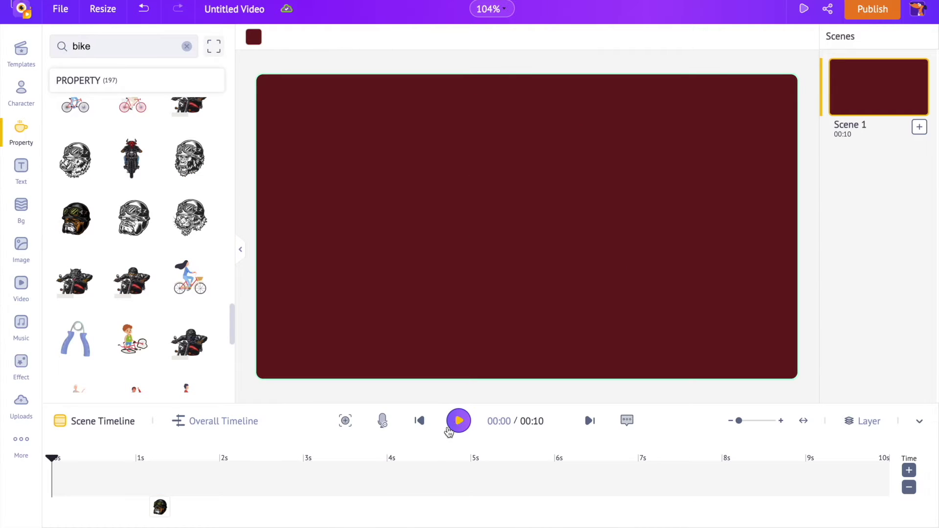
{"action": "left_click", "coordinate": [457, 424]}
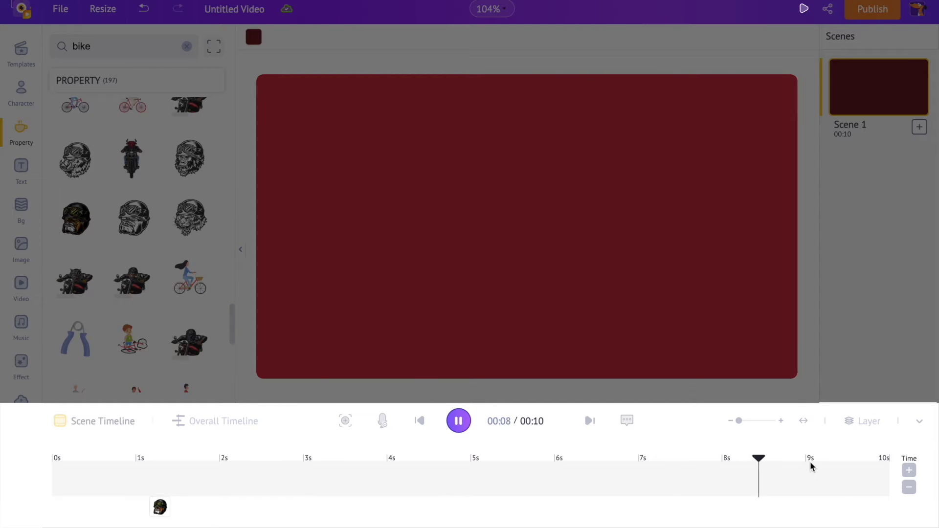
{"action": "left_click", "coordinate": [847, 469]}
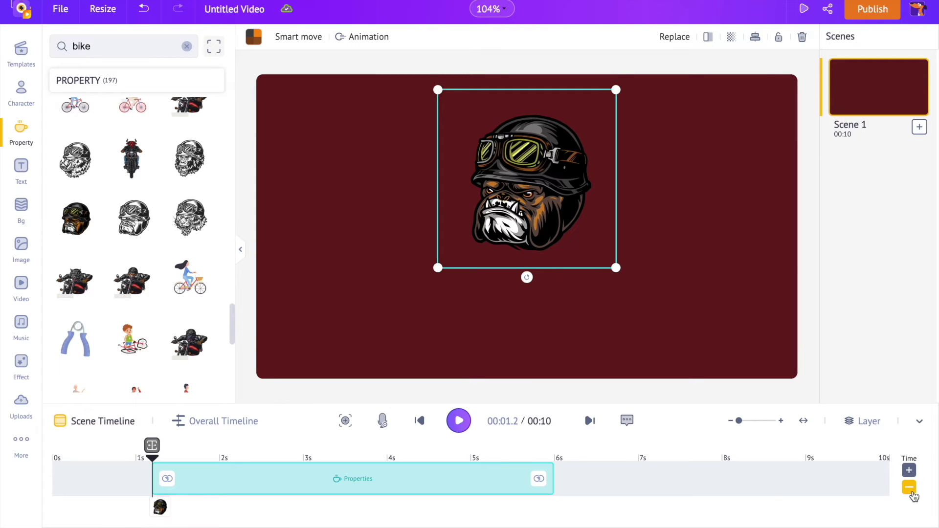
- Reduce the scene duration by four seconds so it reads 00:06
{"action": "left_click", "coordinate": [909, 488]}
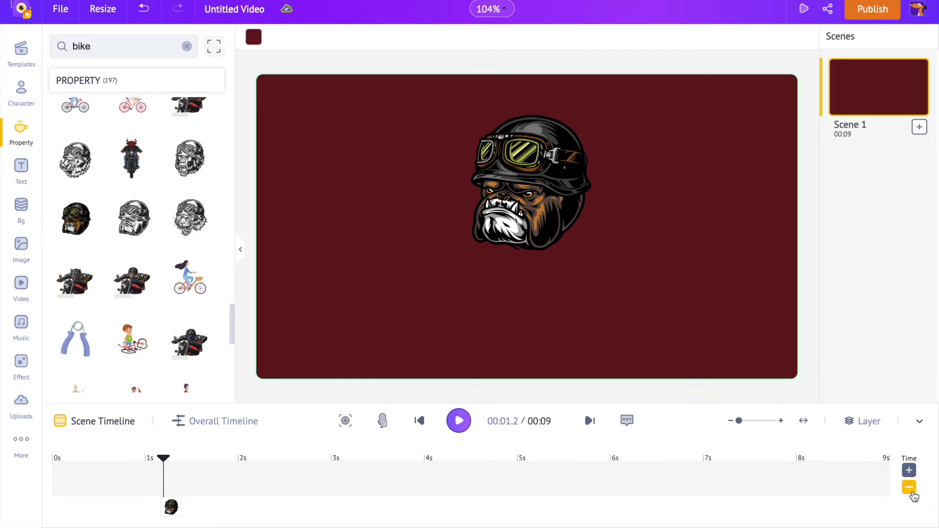
{"action": "left_click", "coordinate": [912, 490]}
{"action": "left_click", "coordinate": [911, 491]}
{"action": "left_click", "coordinate": [911, 490]}
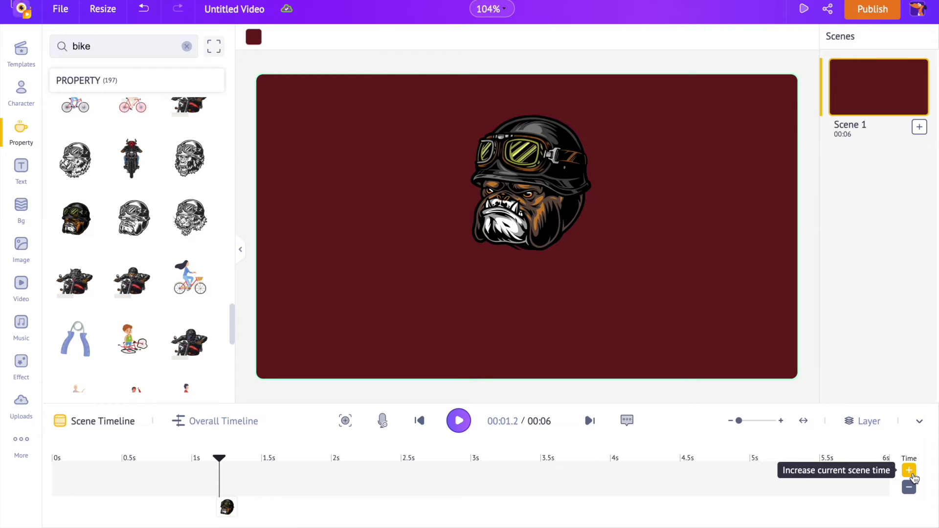
{"action": "left_click", "coordinate": [539, 214]}
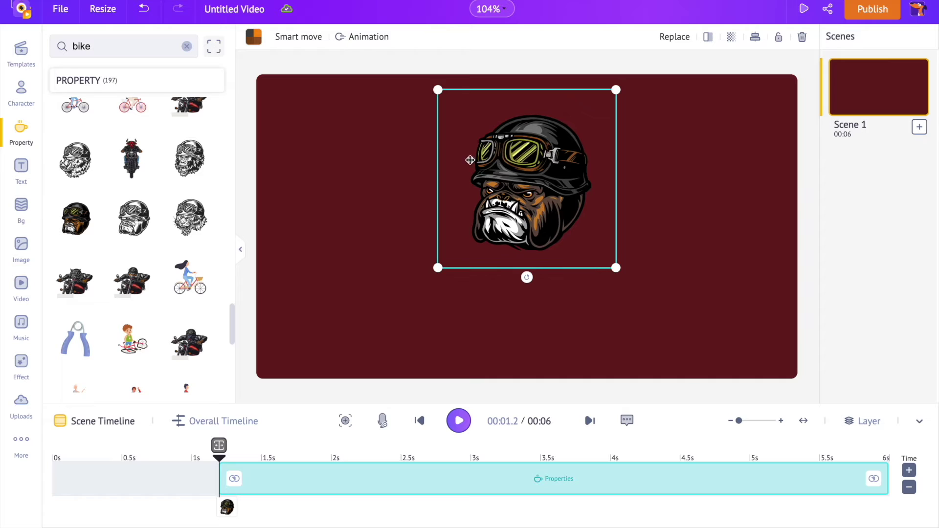
- Give the bulldog an entrance animation, Zoomin Clockwise then Fade In, lengthened toward 2 seconds
{"action": "left_click", "coordinate": [367, 37]}
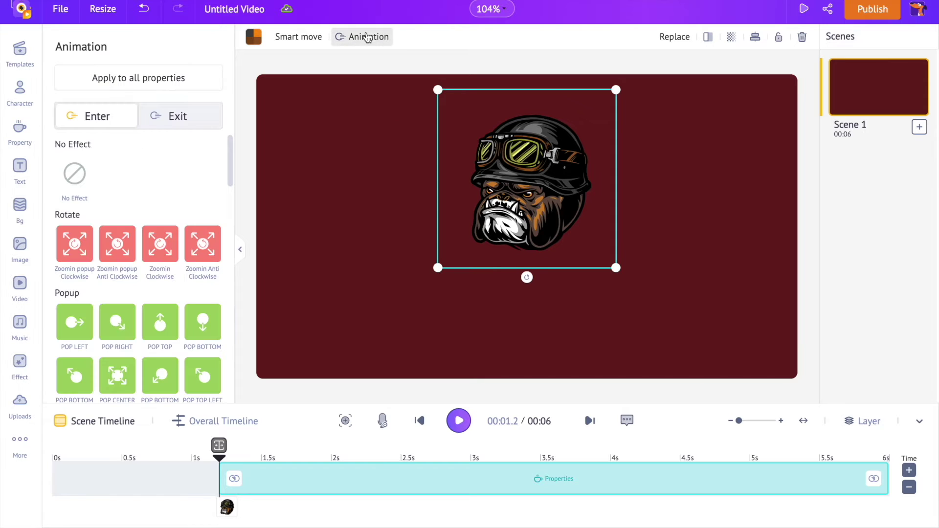
{"action": "scroll", "coordinate": [131, 200], "scroll_direction": "down", "scroll_amount": 2}
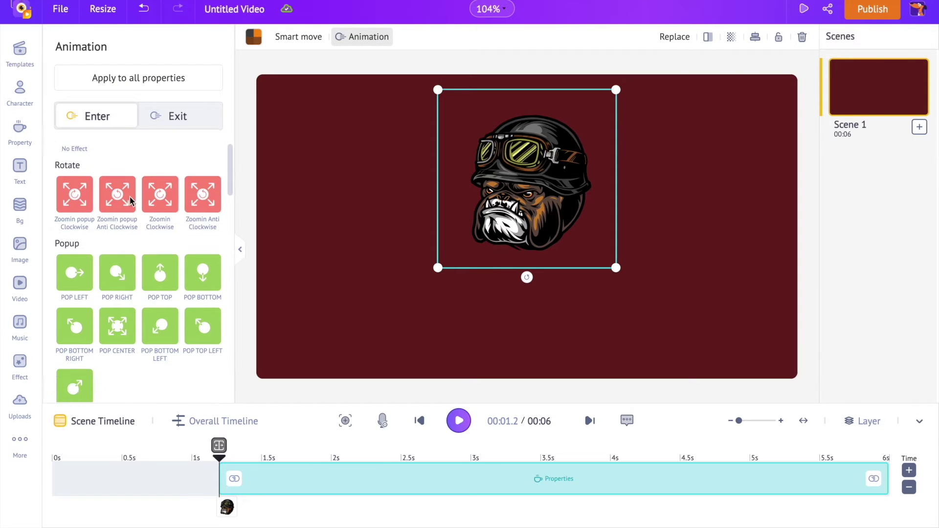
{"action": "scroll", "coordinate": [131, 200], "scroll_direction": "up", "scroll_amount": 2}
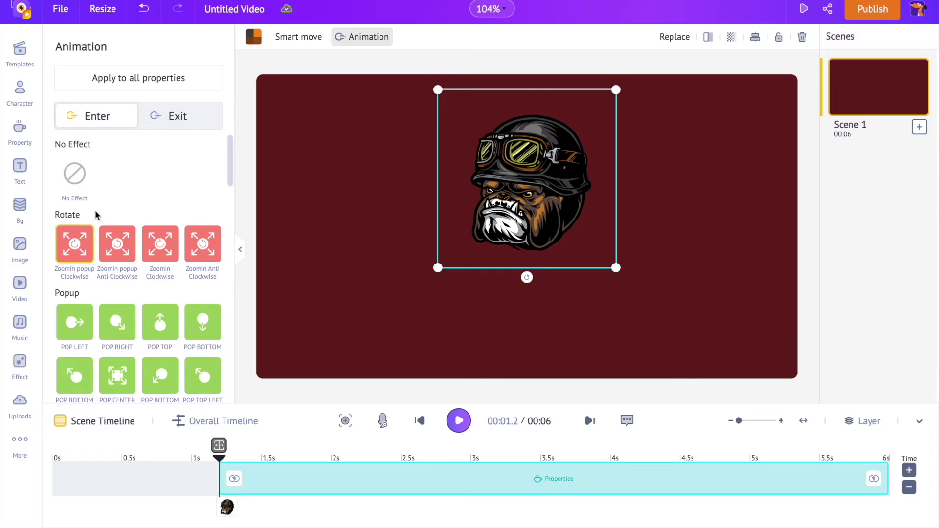
{"action": "left_click", "coordinate": [160, 252]}
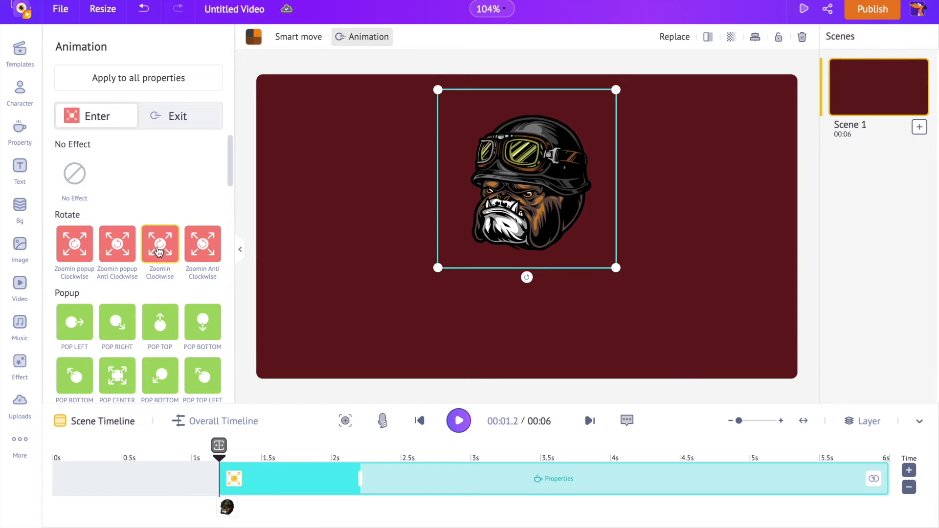
{"action": "scroll", "coordinate": [154, 266], "scroll_direction": "down", "scroll_amount": 4}
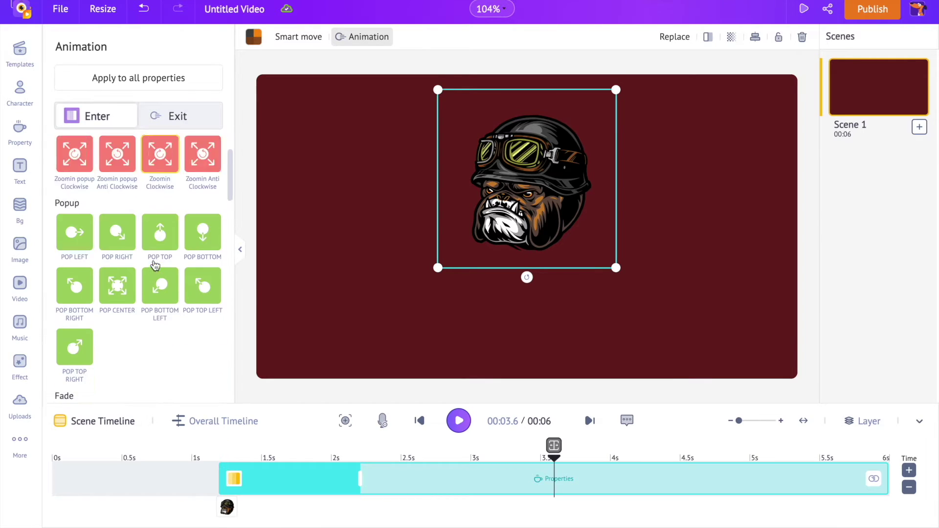
{"action": "left_click", "coordinate": [73, 345]}
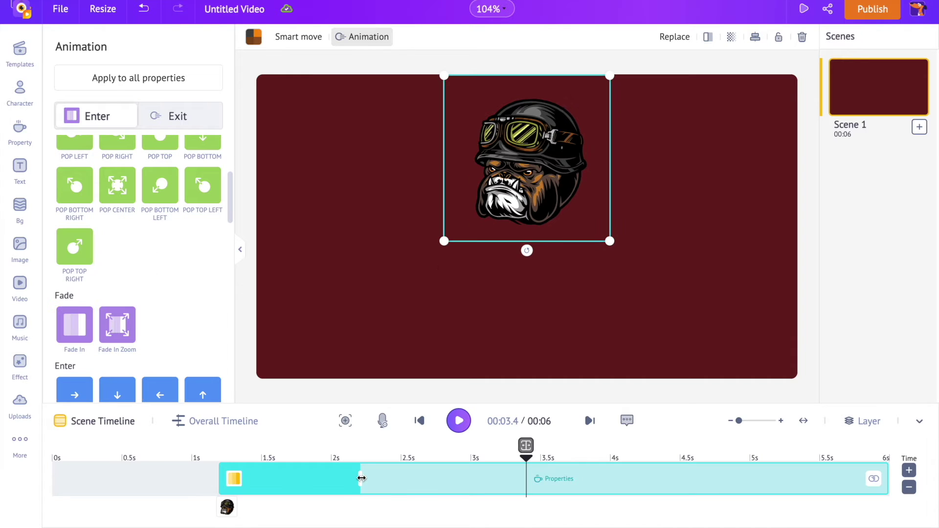
{"action": "mouse_move", "coordinate": [361, 478]}
{"action": "left_mouse_down"}
{"action": "mouse_move", "coordinate": [304, 476]}
{"action": "mouse_move", "coordinate": [501, 487]}
{"action": "mouse_move", "coordinate": [360, 482]}
{"action": "left_mouse_up"}
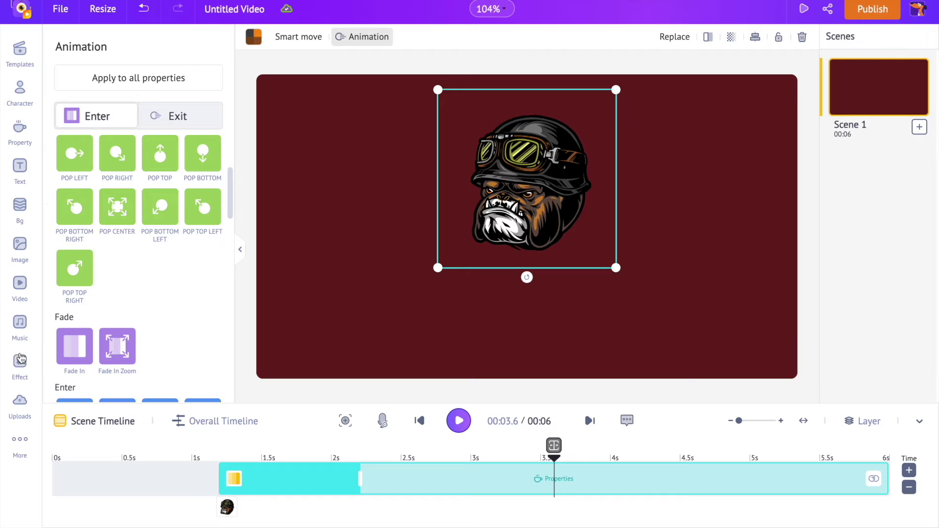
{"action": "left_click", "coordinate": [20, 360]}
- Add a diagonal-stripe screen effect and recolour it to a muted brown, #BC6F42
{"action": "scroll", "coordinate": [168, 322], "scroll_direction": "down", "scroll_amount": 3}
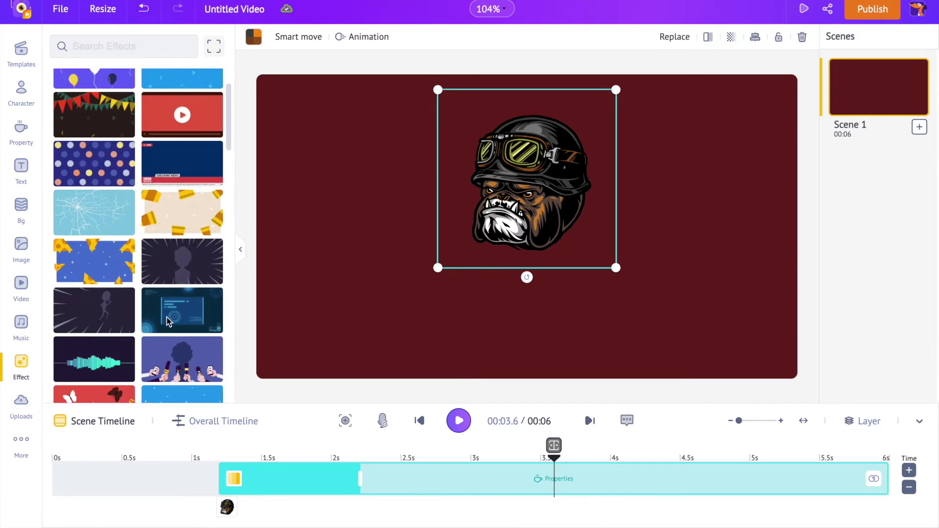
{"action": "scroll", "coordinate": [167, 322], "scroll_direction": "down", "scroll_amount": 15}
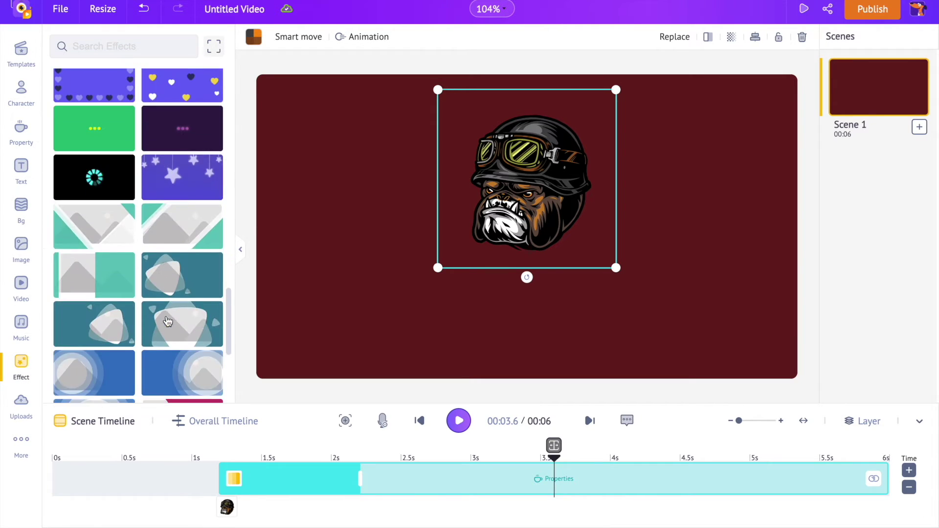
{"action": "left_click", "coordinate": [107, 229]}
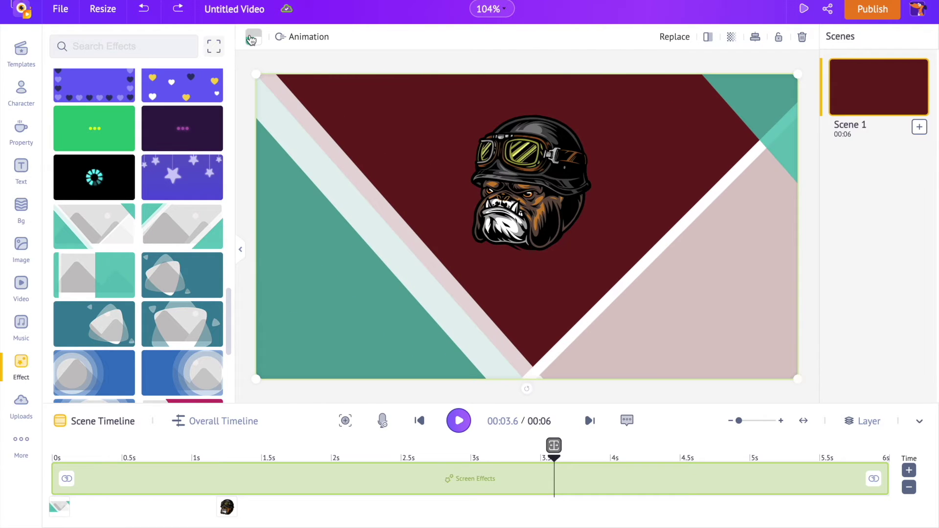
{"action": "left_click", "coordinate": [254, 37]}
{"action": "left_click", "coordinate": [103, 129]}
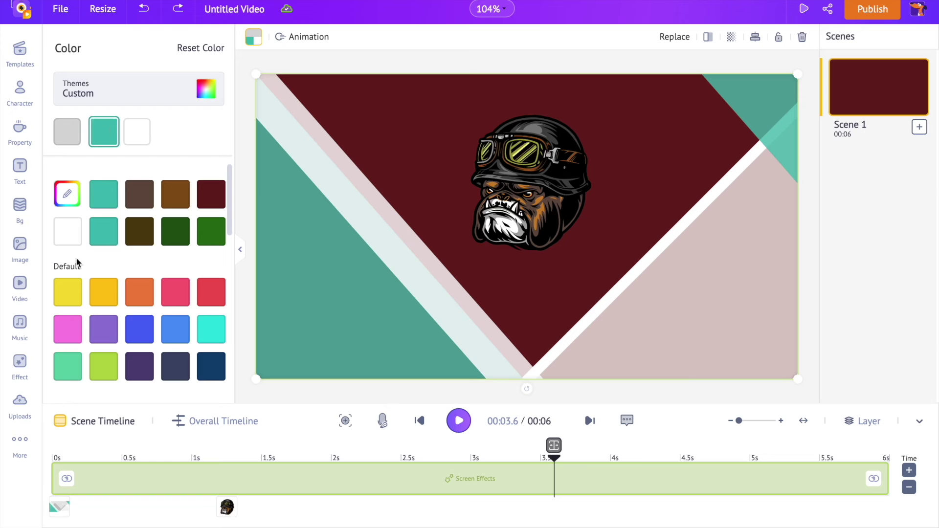
{"action": "left_click", "coordinate": [64, 202]}
{"action": "left_click", "coordinate": [77, 352]}
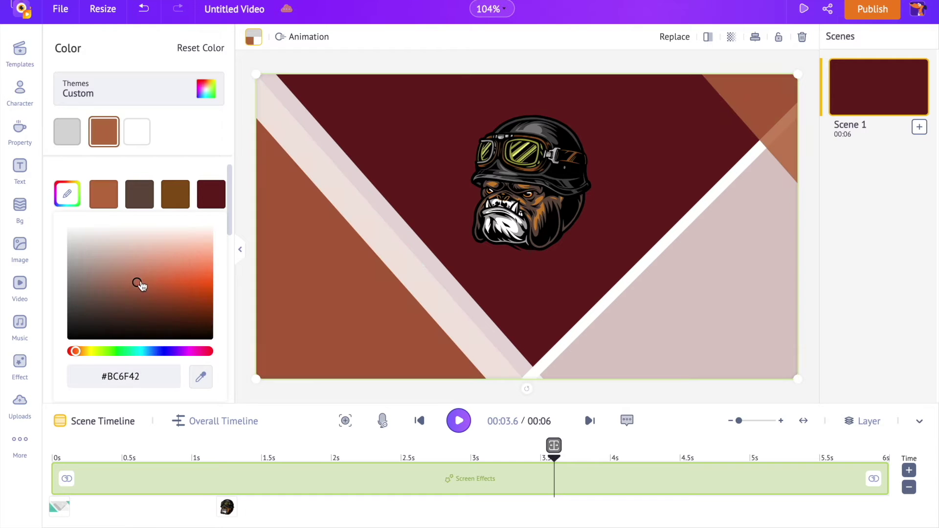
{"action": "left_click", "coordinate": [111, 281]}
{"action": "left_click", "coordinate": [254, 37]}
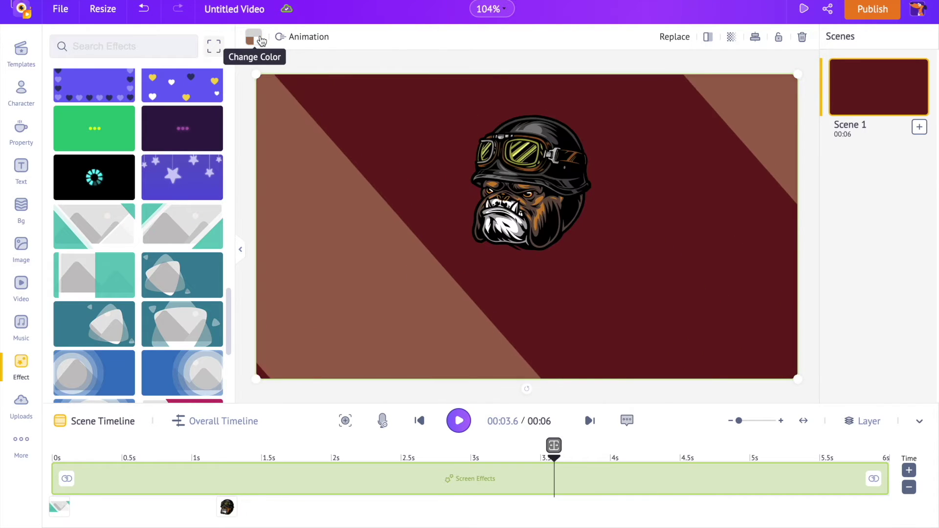
- Shrink the bulldog slightly and move it up, centred horizontally
{"action": "left_click", "coordinate": [599, 255]}
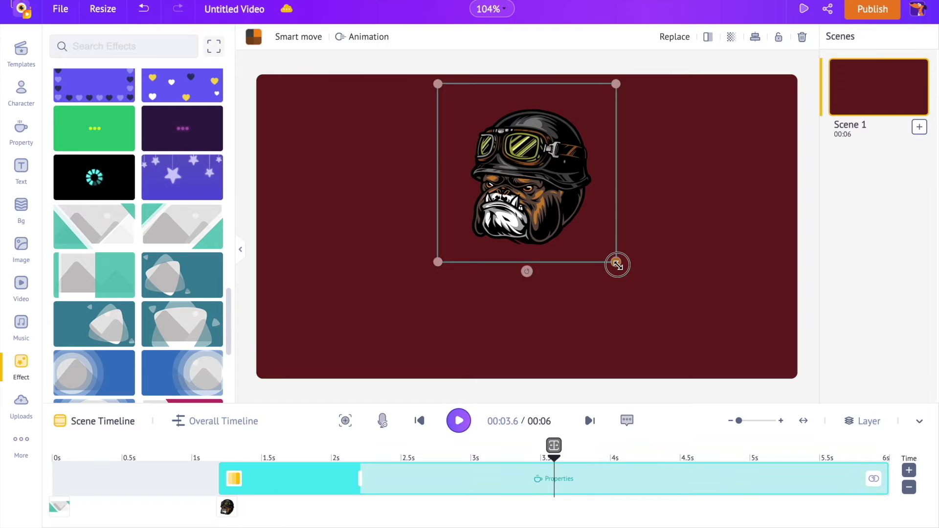
{"action": "left_click_drag", "start_coordinate": [616, 262], "coordinate": [604, 249]}
{"action": "left_click_drag", "start_coordinate": [548, 203], "coordinate": [554, 196]}
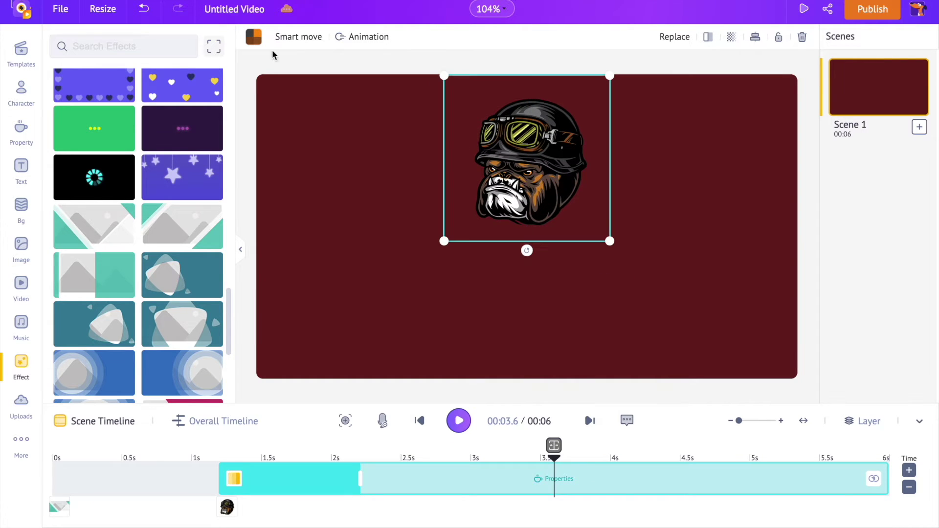
- Add a subheading below the gorilla reading 'Biker's Cafe'
{"action": "left_click", "coordinate": [18, 175]}
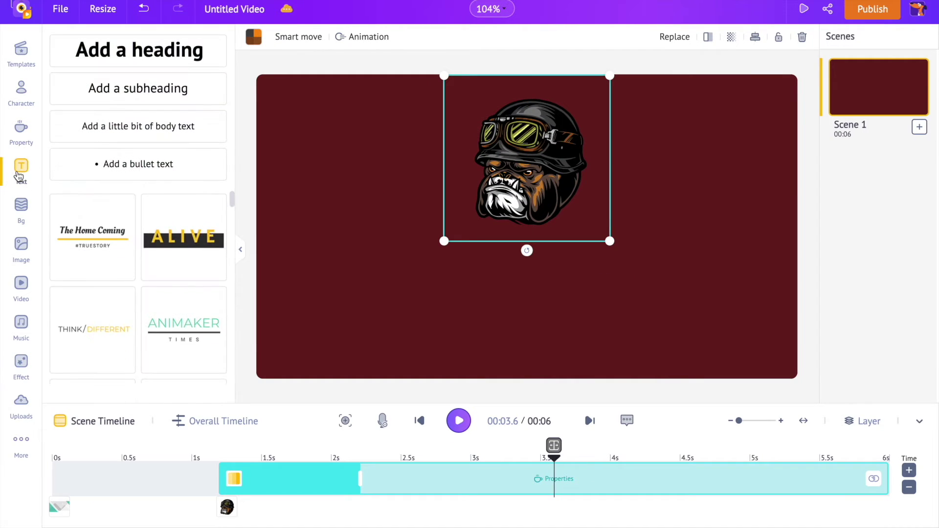
{"action": "left_click", "coordinate": [120, 97]}
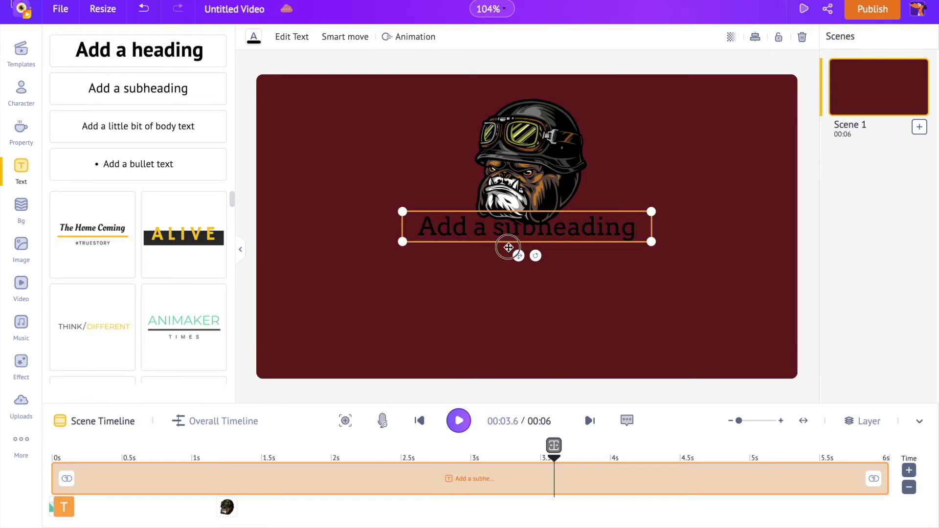
{"action": "left_click_drag", "start_coordinate": [509, 248], "coordinate": [509, 290]}
{"action": "double_click", "coordinate": [510, 270]}
{"action": "type", "text": "Biker's Cafe"}
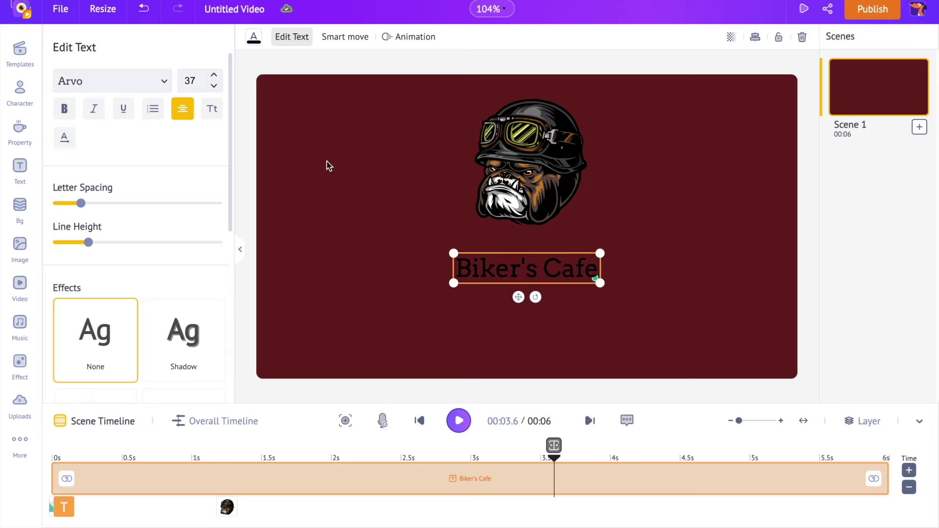
- Set the title's font to Berkshire Swash
{"action": "left_click", "coordinate": [163, 84]}
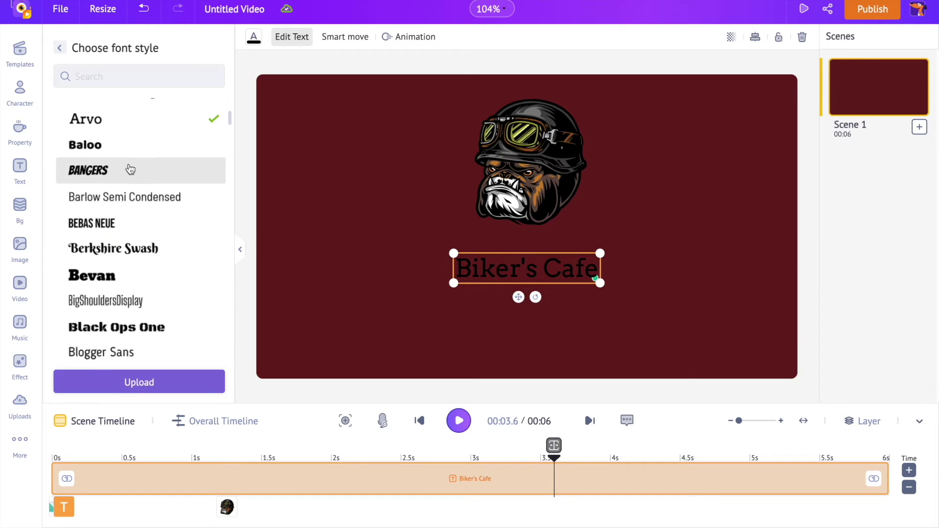
{"action": "left_click", "coordinate": [130, 169]}
{"action": "left_click", "coordinate": [126, 199]}
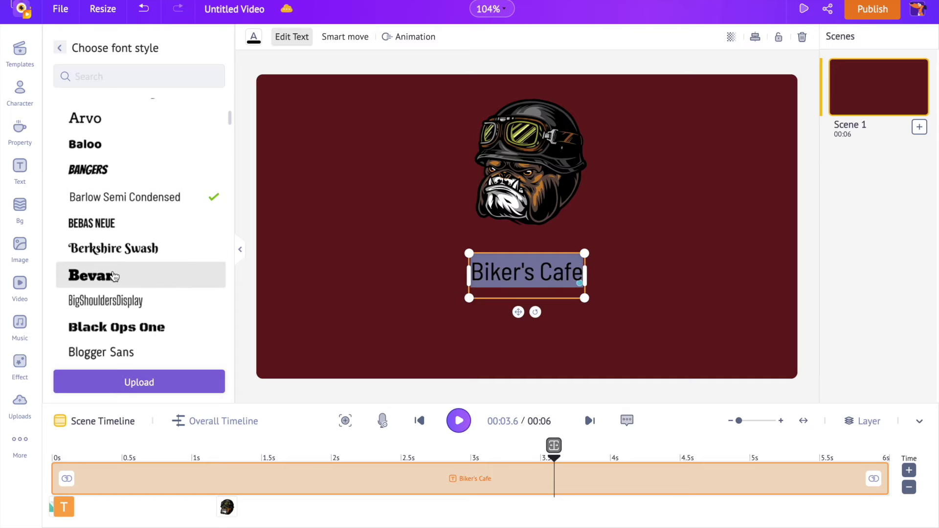
{"action": "left_click", "coordinate": [119, 251]}
{"action": "left_click", "coordinate": [86, 72]}
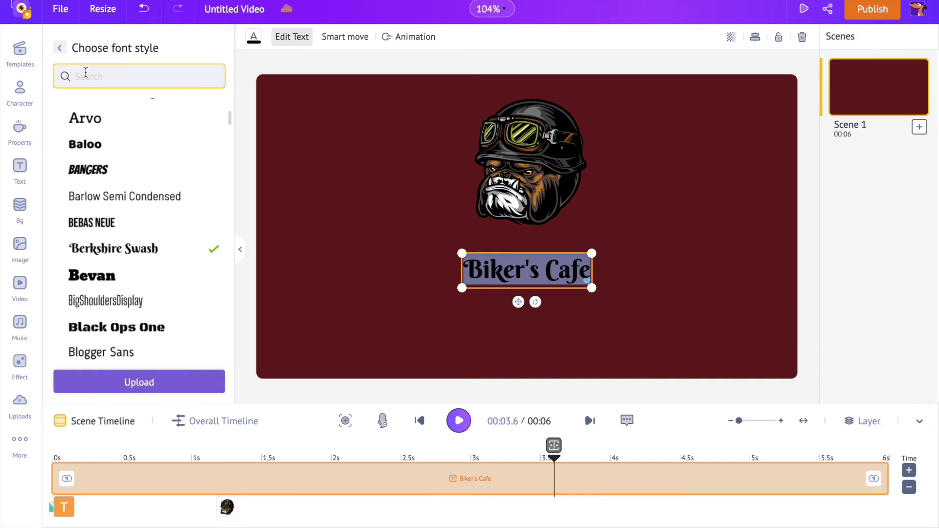
{"action": "left_click", "coordinate": [59, 47]}
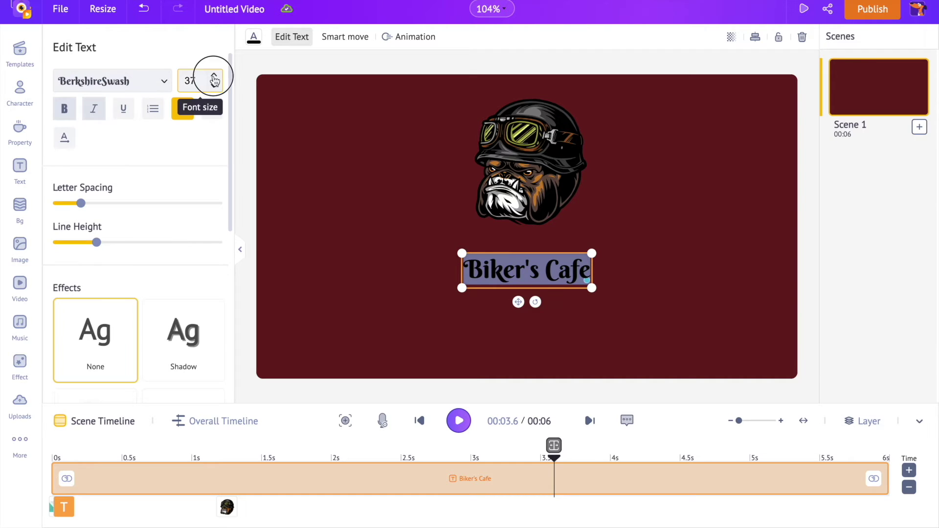
- Set the title's font size to 50 and widen it to fit one line
{"action": "left_click", "coordinate": [214, 75]}
{"action": "left_click", "coordinate": [214, 75]}
{"action": "left_click", "coordinate": [214, 75]}
{"action": "left_click", "coordinate": [196, 76]}
{"action": "scroll", "coordinate": [198, 274], "scroll_direction": "down", "scroll_amount": 4}
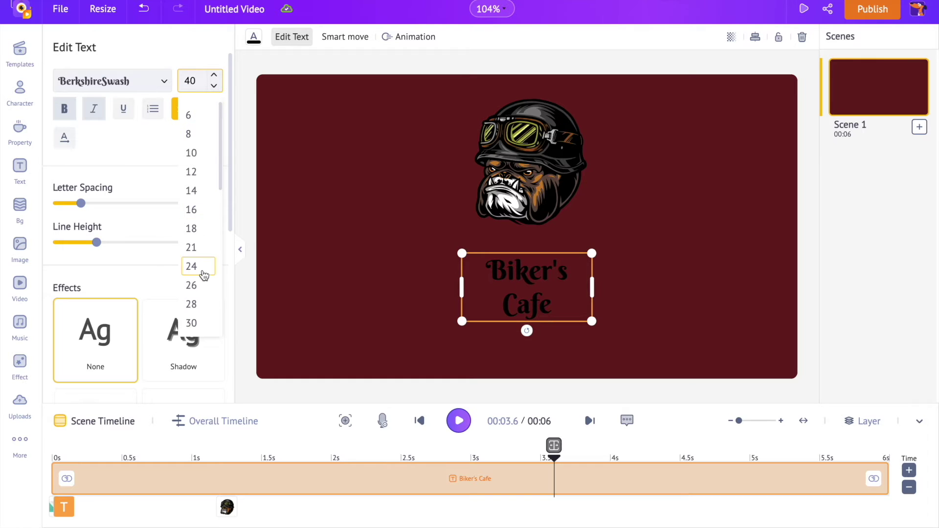
{"action": "left_click", "coordinate": [194, 294]}
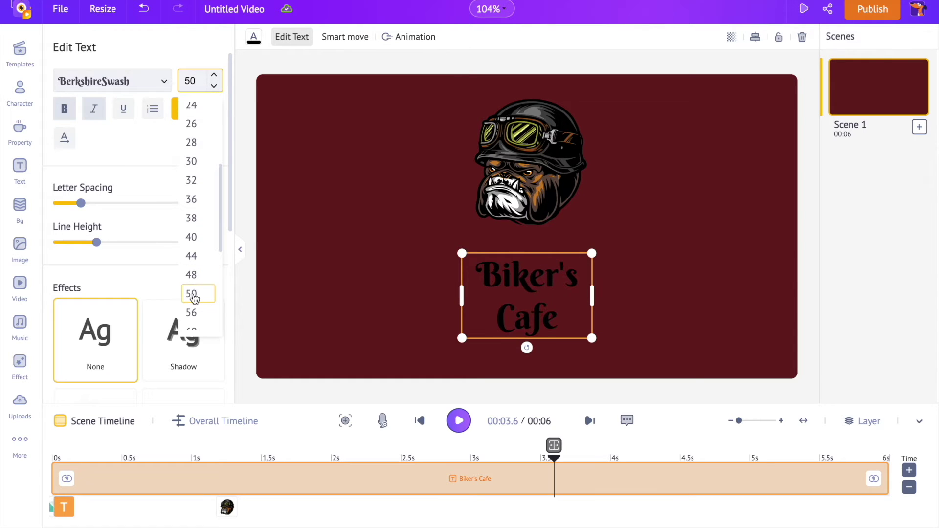
{"action": "left_click_drag", "start_coordinate": [592, 297], "coordinate": [652, 297]}
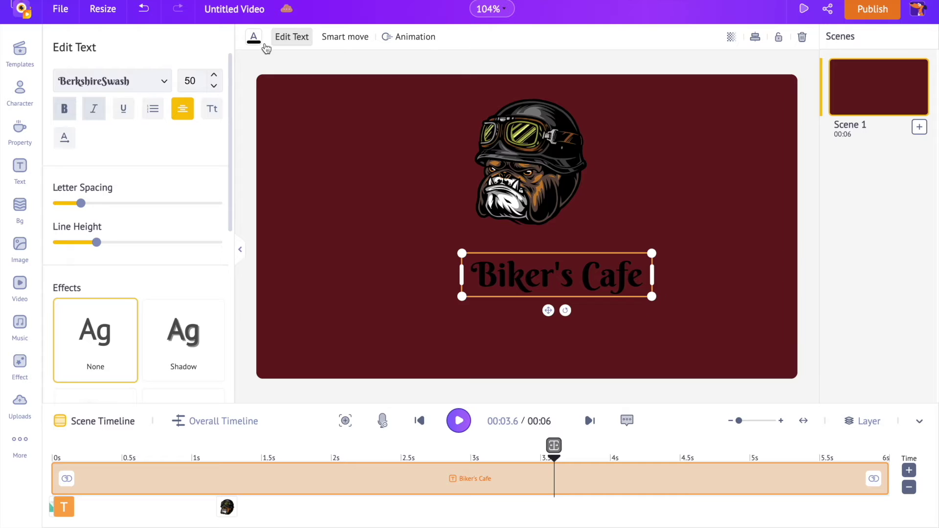
- Make the title white and tilt it diagonally about 29 degrees
{"action": "left_click", "coordinate": [254, 37]}
{"action": "left_click", "coordinate": [95, 127]}
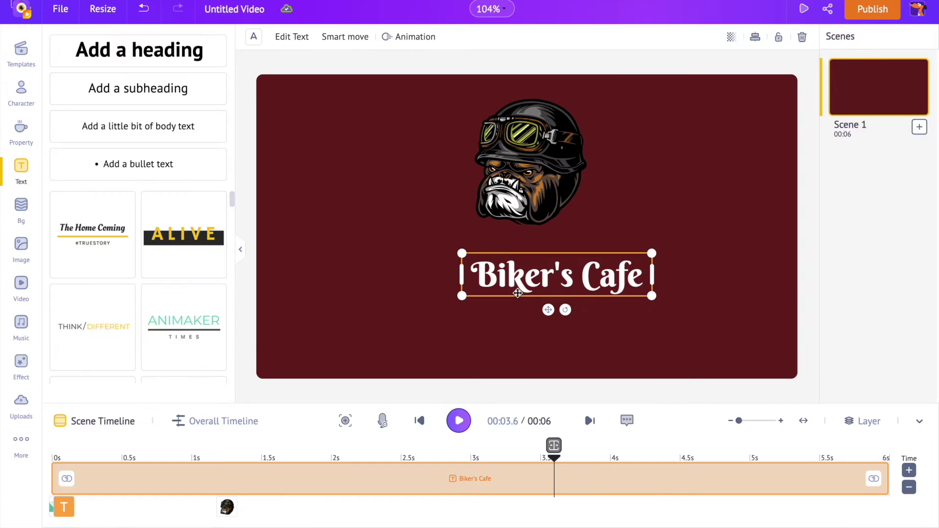
{"action": "left_click_drag", "start_coordinate": [566, 310], "coordinate": [593, 234]}
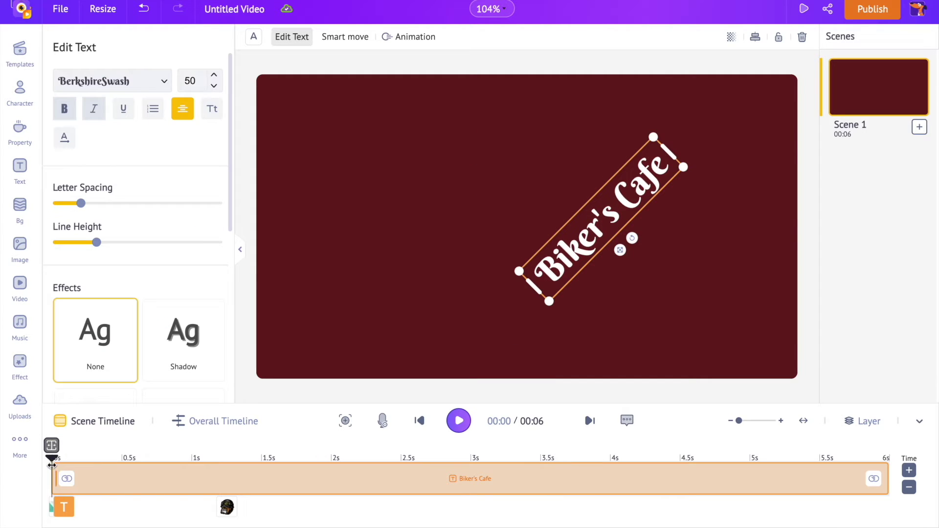
- Start the Biker's Cafe title at about 2.1 s with a Pop Center entrance animation
{"action": "left_click_drag", "start_coordinate": [51, 468], "coordinate": [348, 481]}
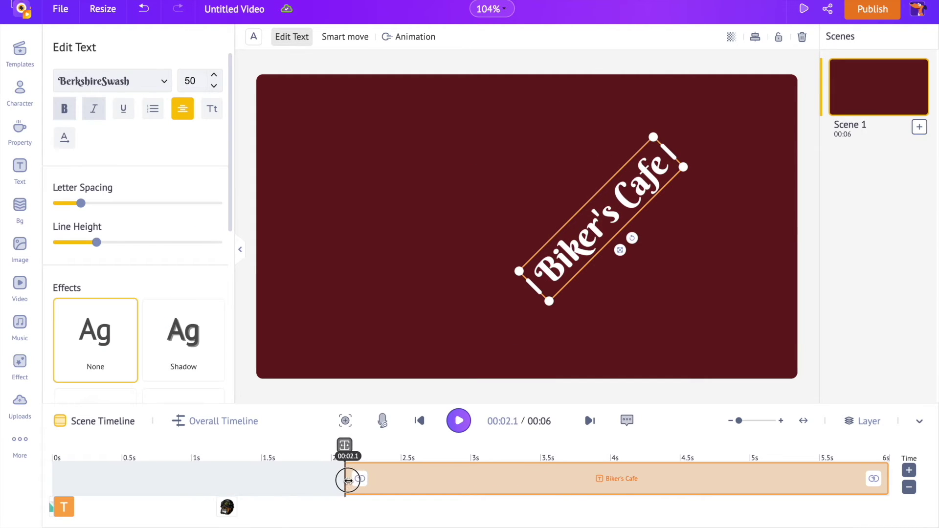
{"action": "left_click", "coordinate": [405, 39]}
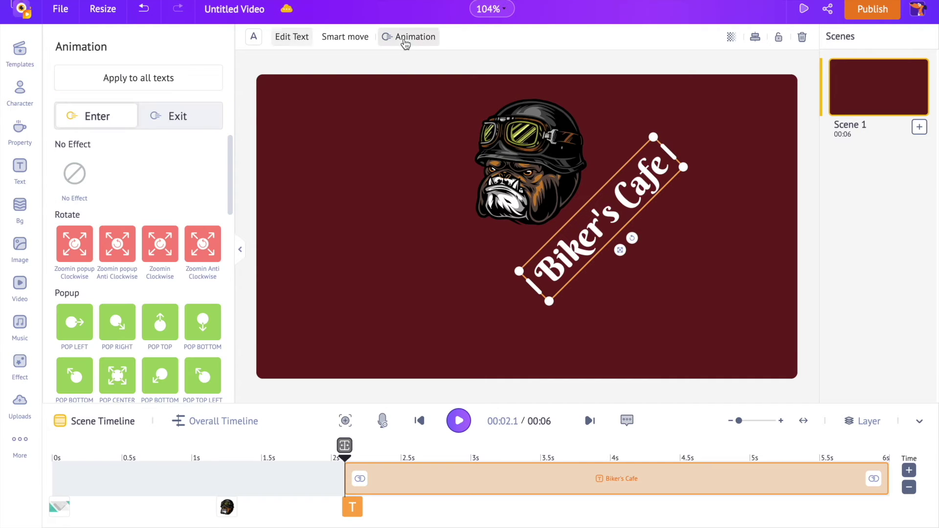
{"action": "scroll", "coordinate": [156, 265], "scroll_direction": "down", "scroll_amount": 3}
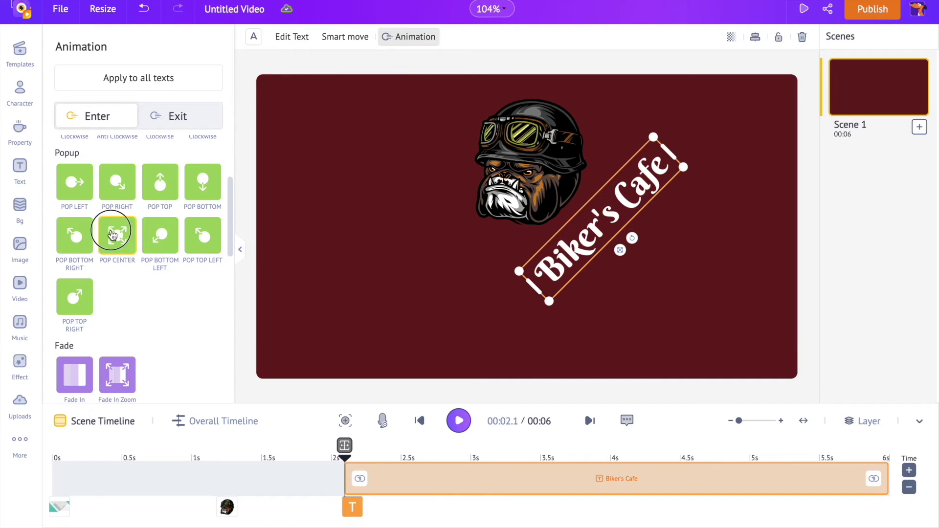
{"action": "left_click", "coordinate": [113, 234]}
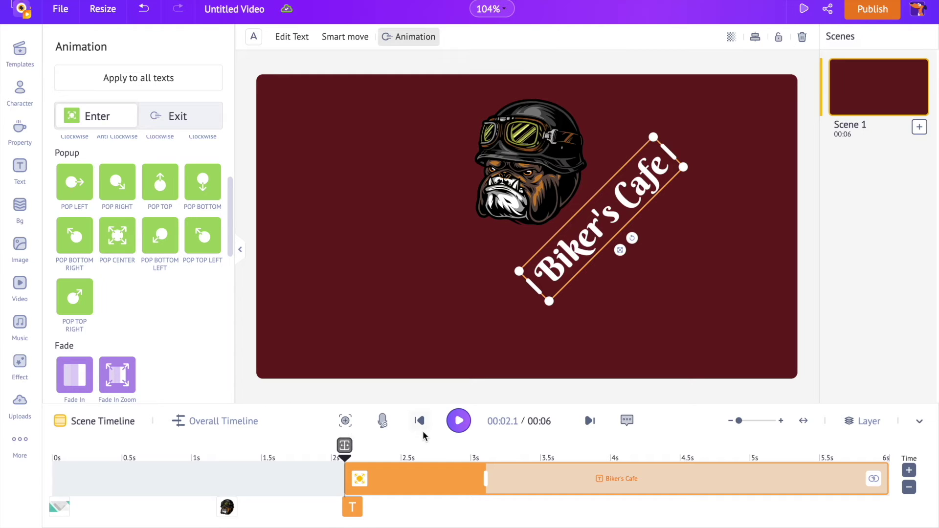
- Add a dynamic camera move across the whole scene that zooms into a tighter frame
{"action": "left_click", "coordinate": [345, 421]}
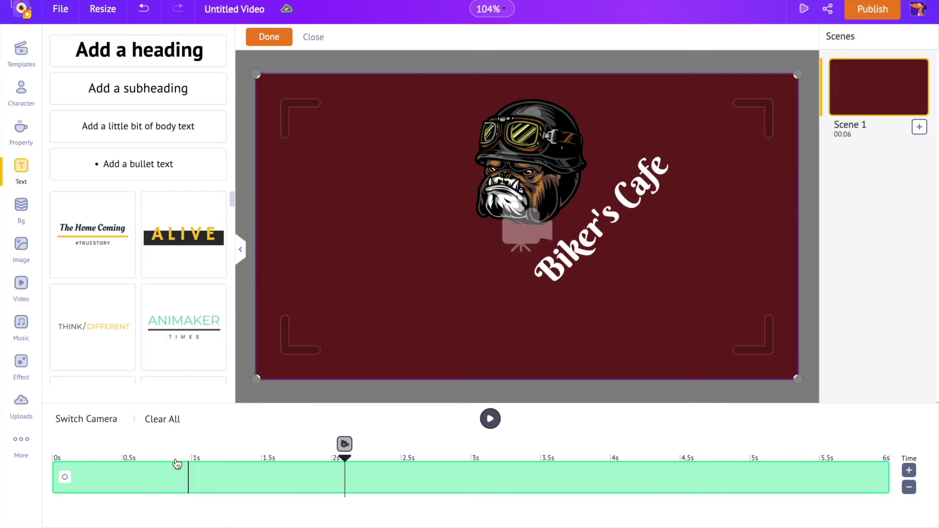
{"action": "left_click", "coordinate": [65, 478]}
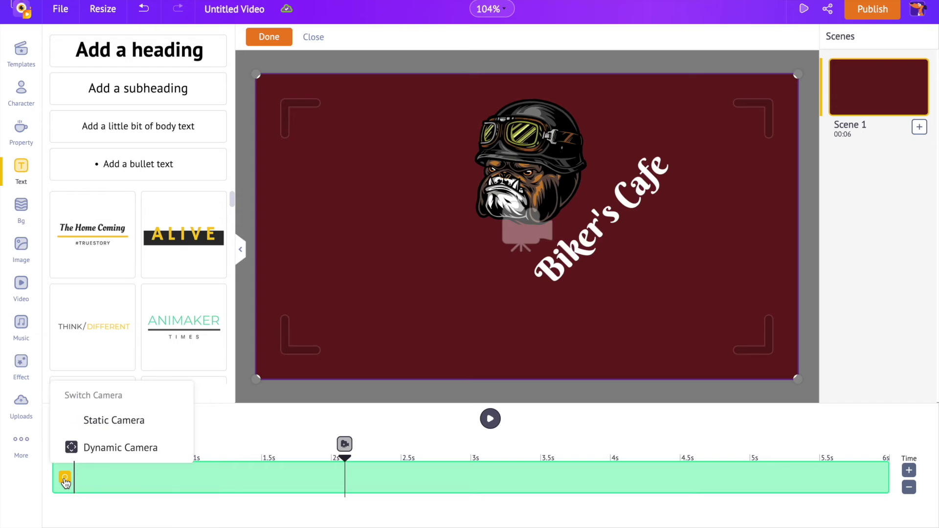
{"action": "left_click", "coordinate": [110, 449]}
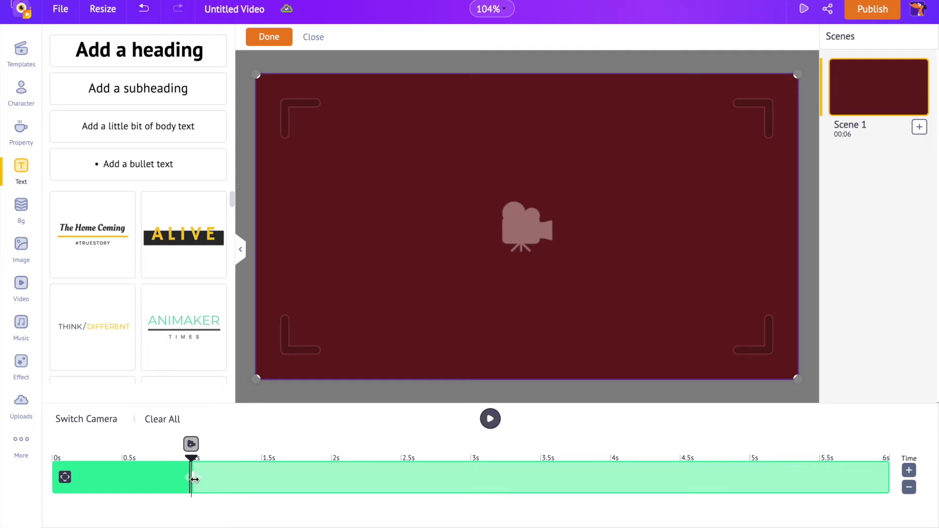
{"action": "left_click_drag", "start_coordinate": [194, 480], "coordinate": [896, 488]}
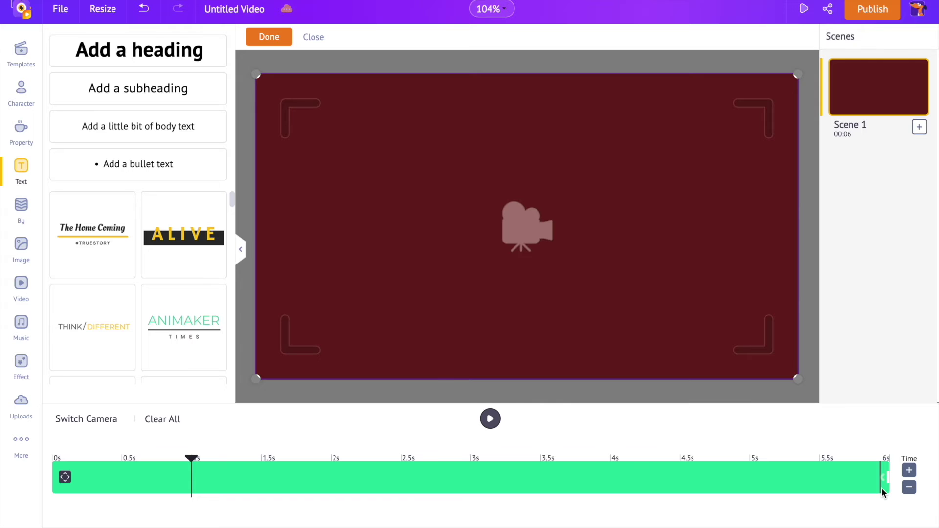
{"action": "left_click_drag", "start_coordinate": [797, 378], "coordinate": [748, 357]}
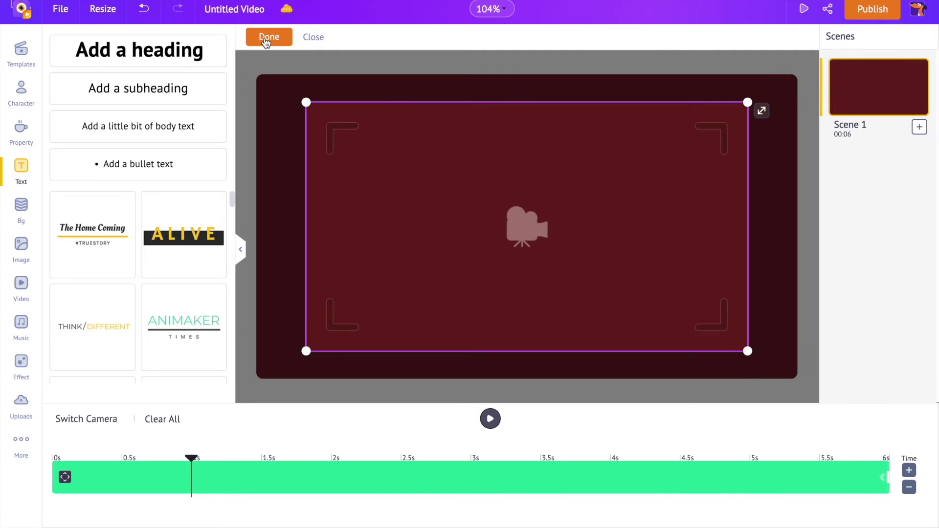
{"action": "left_click", "coordinate": [265, 39]}
{"action": "left_click_drag", "start_coordinate": [193, 459], "coordinate": [53, 458]}
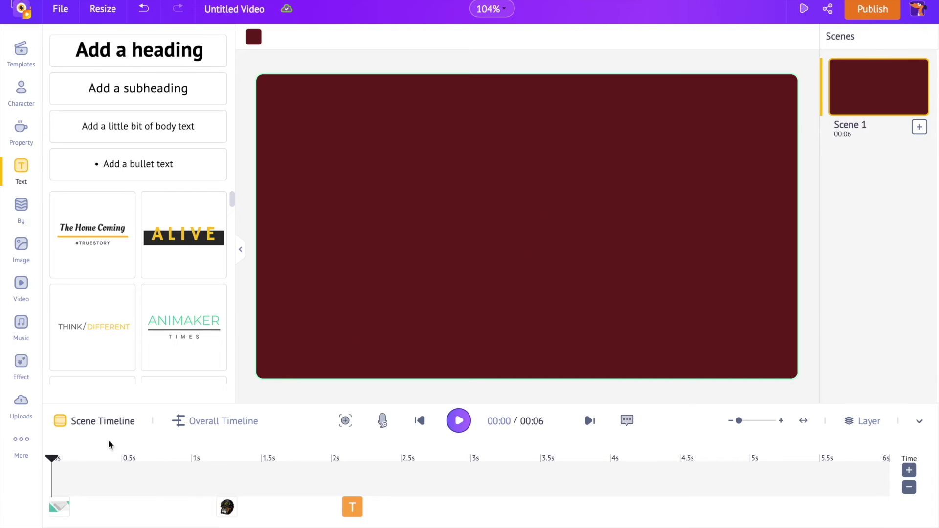
{"action": "left_click", "coordinate": [459, 422]}
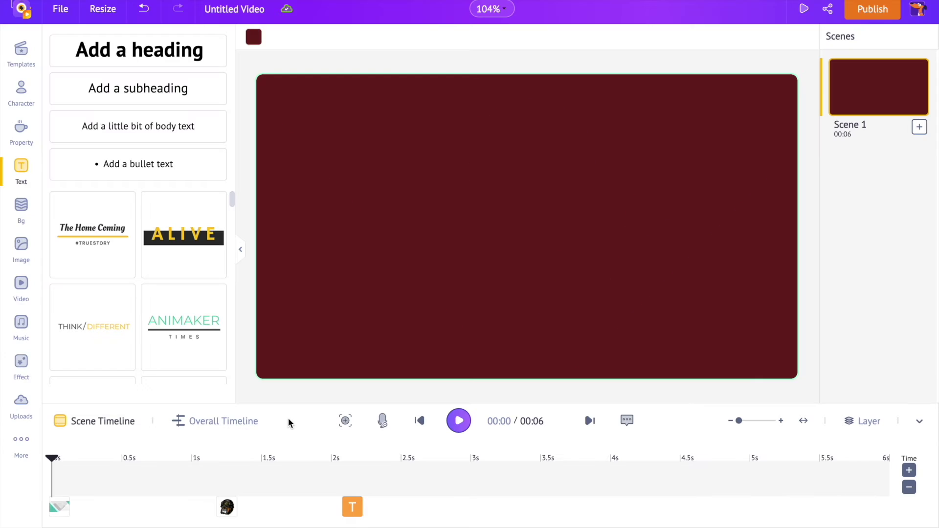
{"action": "left_click", "coordinate": [528, 462]}
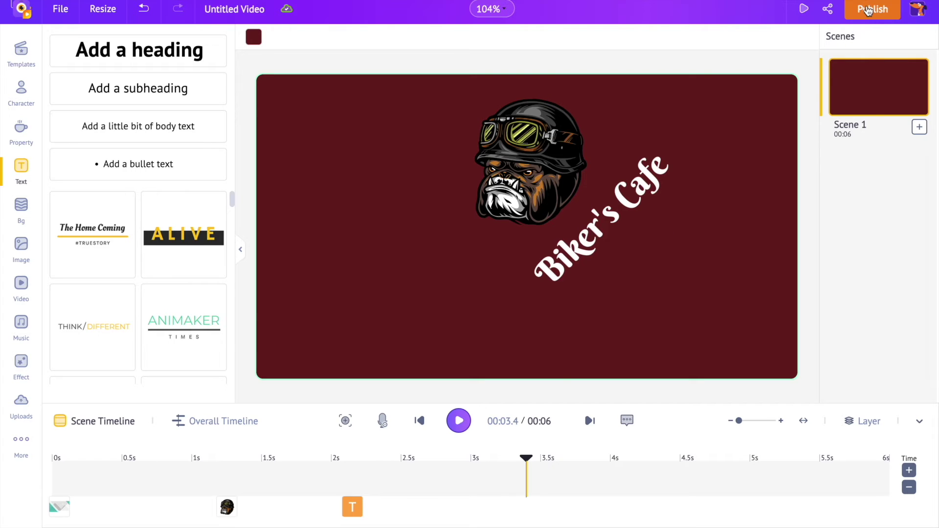
- Bring up the Download Video options from the Publish menu
{"action": "left_click", "coordinate": [869, 11]}
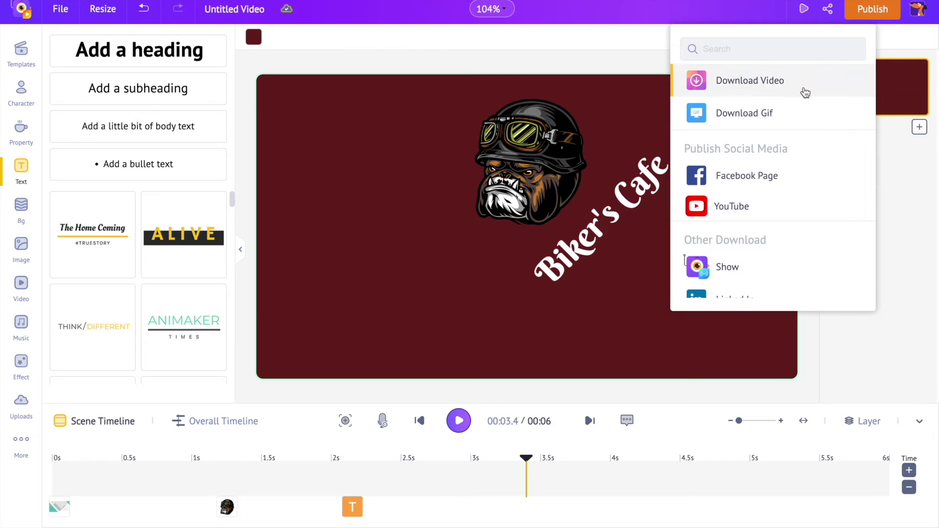
{"action": "left_click", "coordinate": [806, 92]}
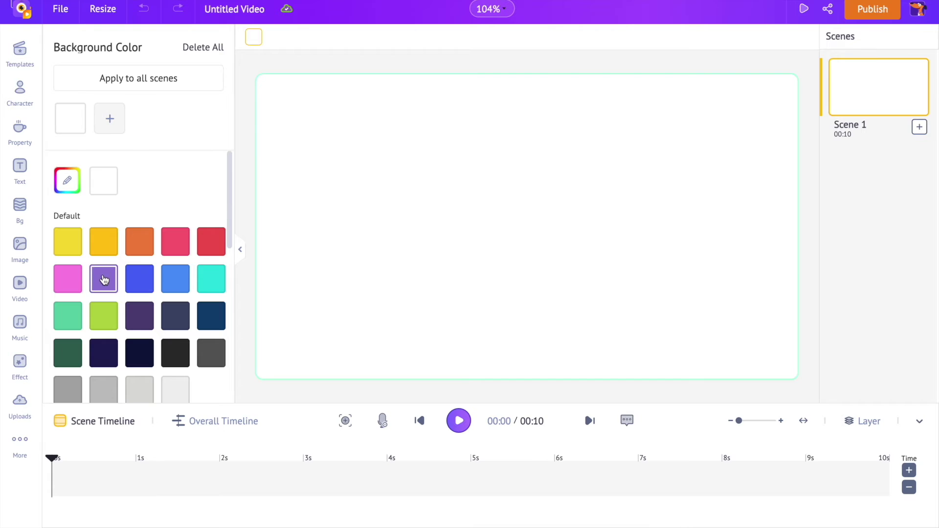
- Make the background purple, with a second pale lavender (#D5C8F8) gradient colour
{"action": "left_click", "coordinate": [103, 282]}
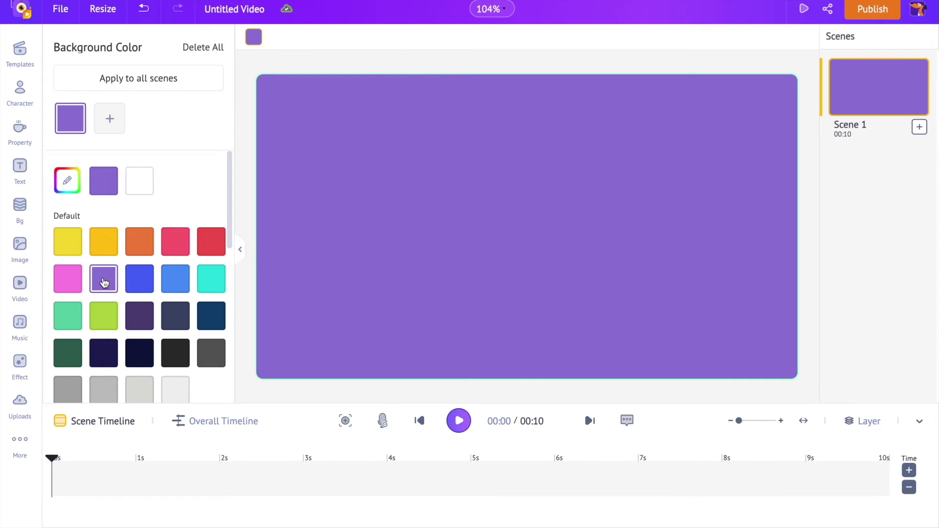
{"action": "left_click", "coordinate": [108, 119]}
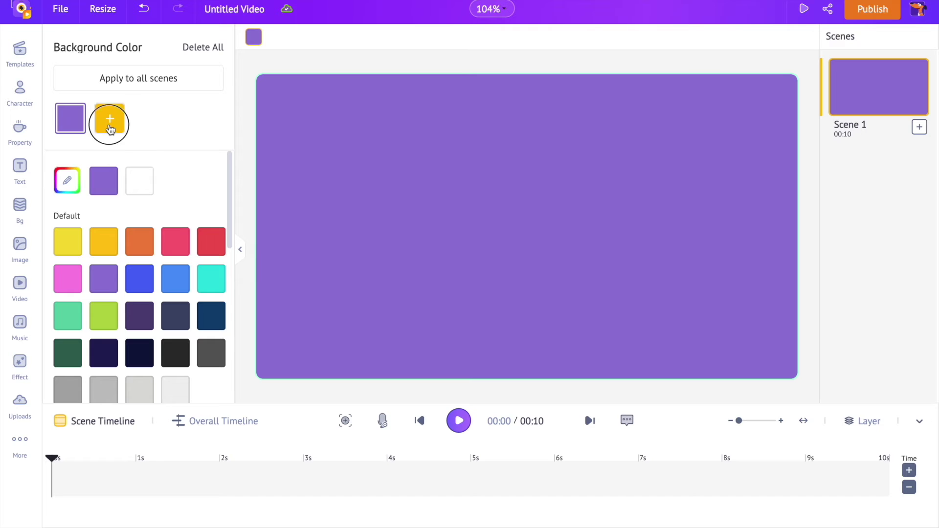
{"action": "left_click", "coordinate": [70, 188]}
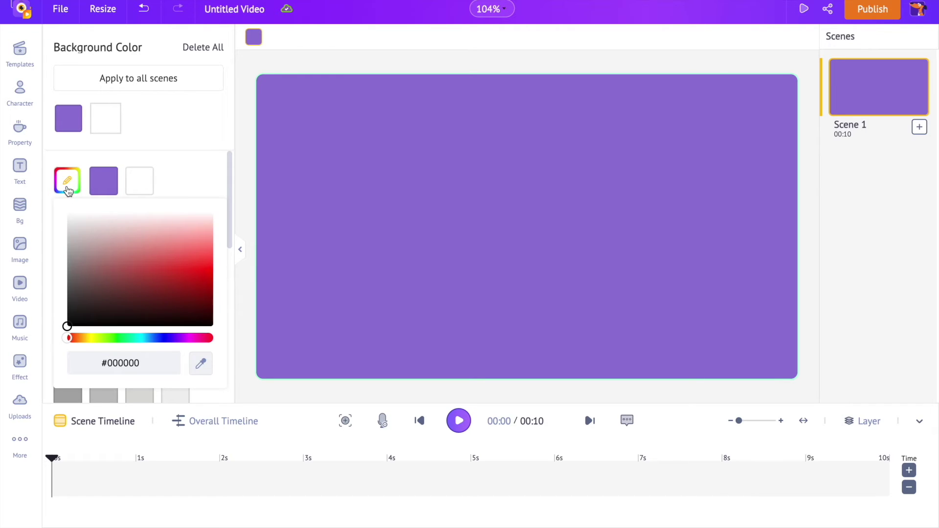
{"action": "left_click", "coordinate": [152, 338]}
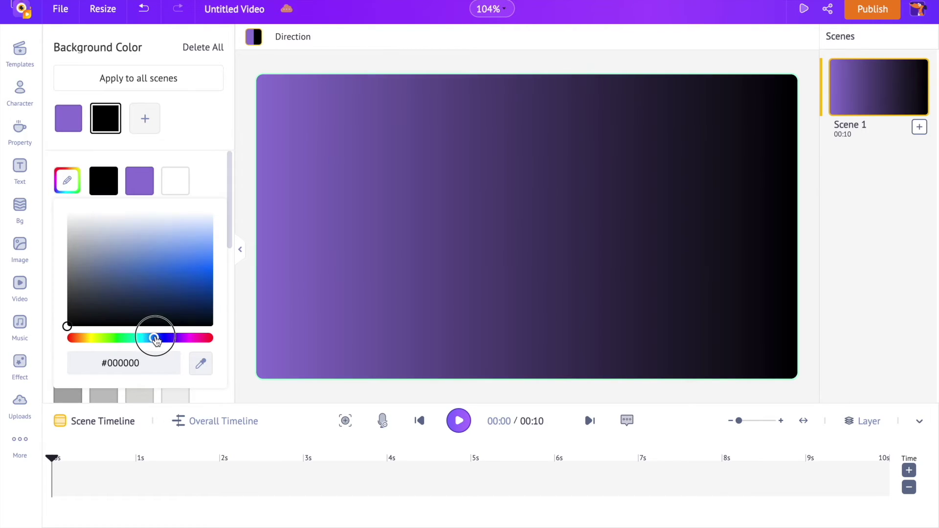
{"action": "left_click_drag", "start_coordinate": [154, 338], "coordinate": [171, 337]}
{"action": "left_click", "coordinate": [174, 228]}
{"action": "left_click", "coordinate": [179, 222]}
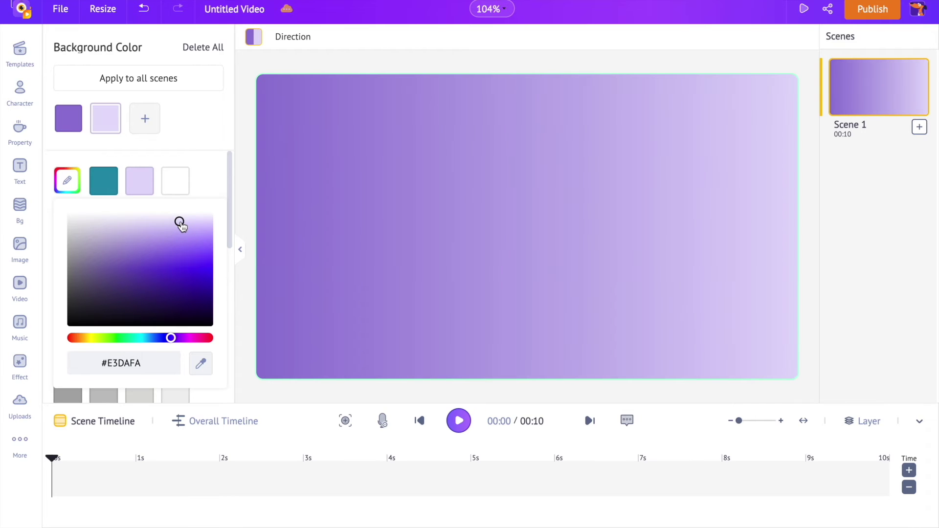
{"action": "left_click_drag", "start_coordinate": [180, 225], "coordinate": [194, 224]}
- Search the props for 'woman s' and add the woman with shopping bags
{"action": "left_click", "coordinate": [19, 93]}
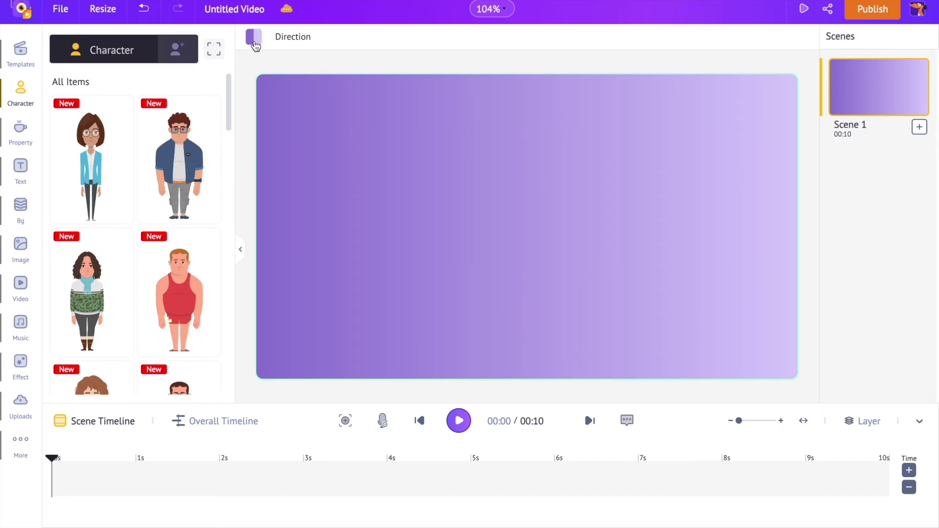
{"action": "left_click", "coordinate": [22, 131]}
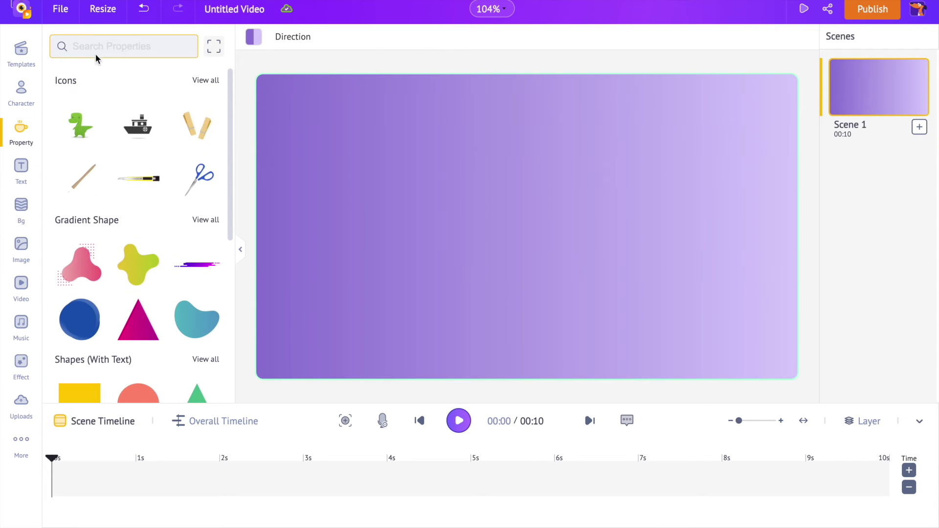
{"action": "type", "text": "woman shopping"}
{"action": "key", "text": "Return"}
{"action": "scroll", "coordinate": [122, 198], "scroll_direction": "down", "scroll_amount": 7}
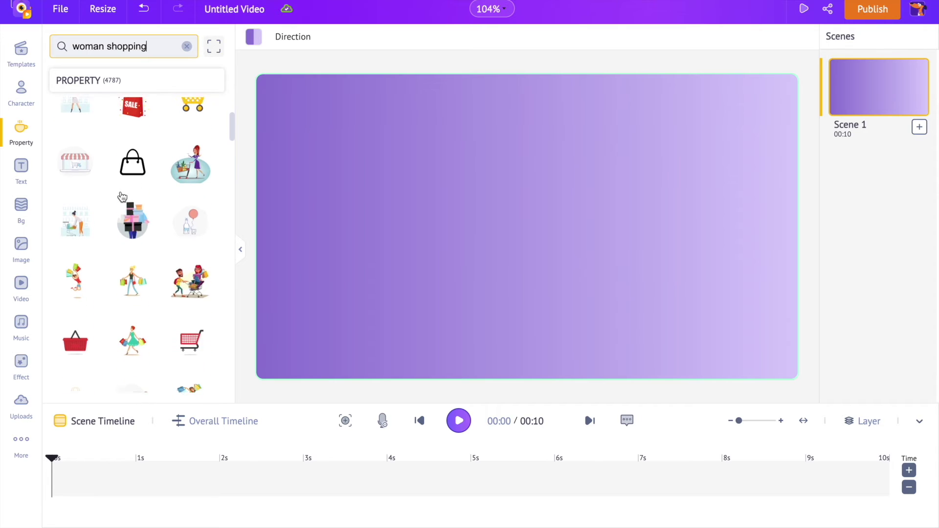
{"action": "left_click", "coordinate": [202, 212]}
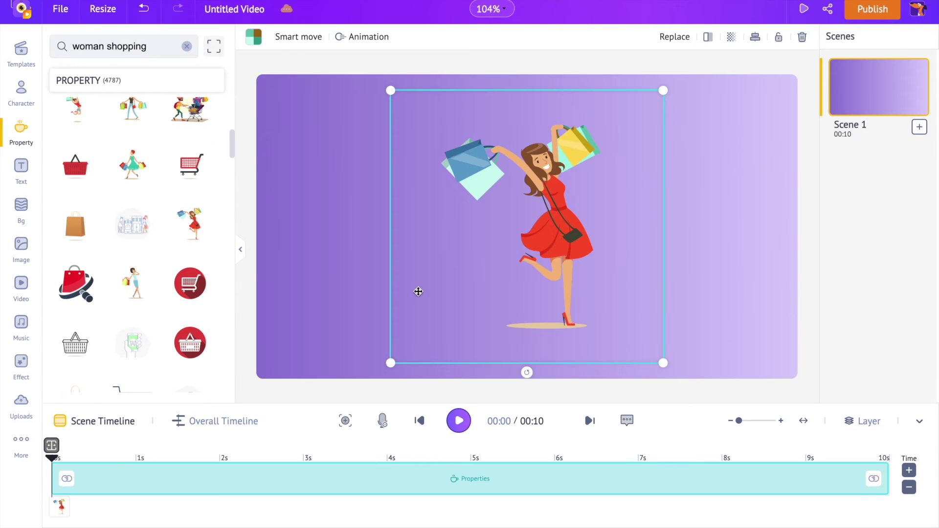
- Shrink the woman, move her right, and recolour her red dress white
{"action": "left_click_drag", "start_coordinate": [657, 355], "coordinate": [560, 263]}
{"action": "left_click_drag", "start_coordinate": [494, 176], "coordinate": [568, 204]}
{"action": "left_click", "coordinate": [254, 37]}
{"action": "left_click", "coordinate": [134, 207]}
{"action": "scroll", "coordinate": [137, 196], "scroll_direction": "down", "scroll_amount": 2}
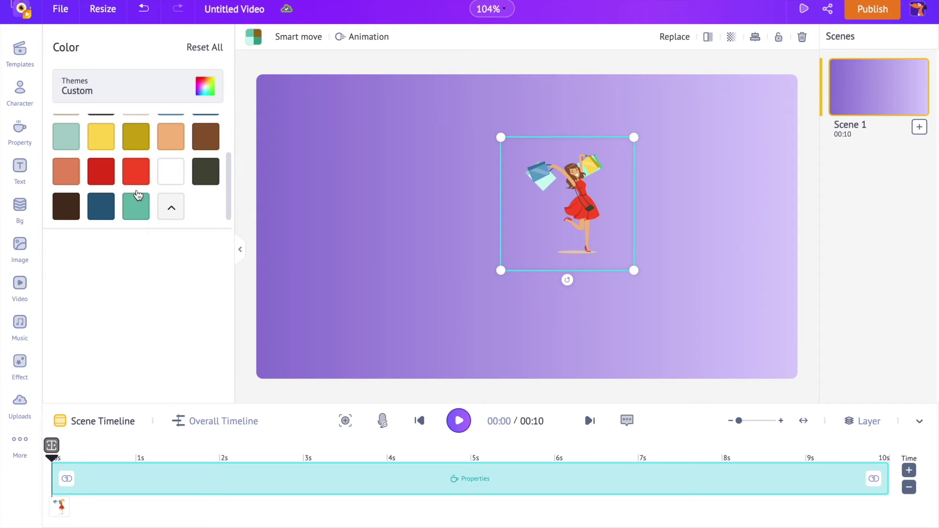
{"action": "left_click", "coordinate": [137, 175]}
{"action": "left_click", "coordinate": [219, 274]}
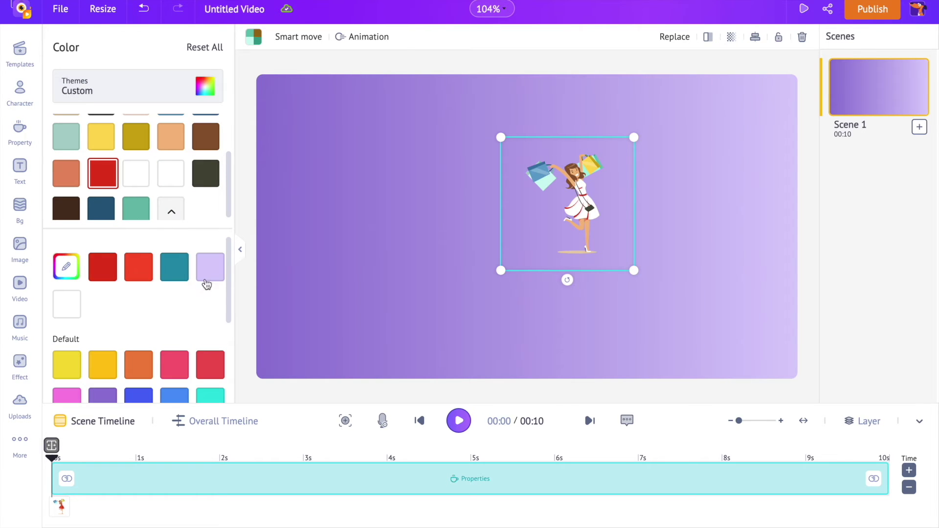
{"action": "left_click", "coordinate": [69, 305]}
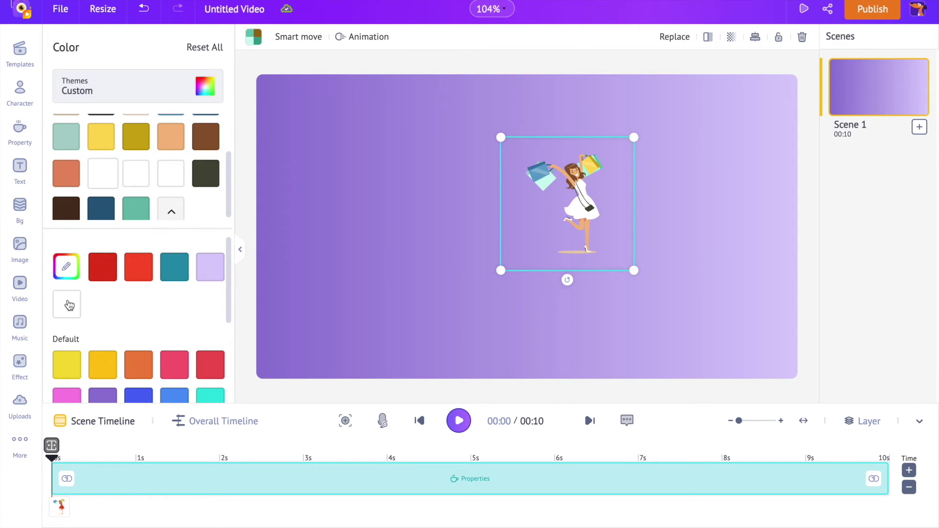
- Give the woman a two-second Enter Left animation starting slightly later, then preview it
{"action": "left_click", "coordinate": [339, 38]}
{"action": "scroll", "coordinate": [167, 253], "scroll_direction": "down", "scroll_amount": 1}
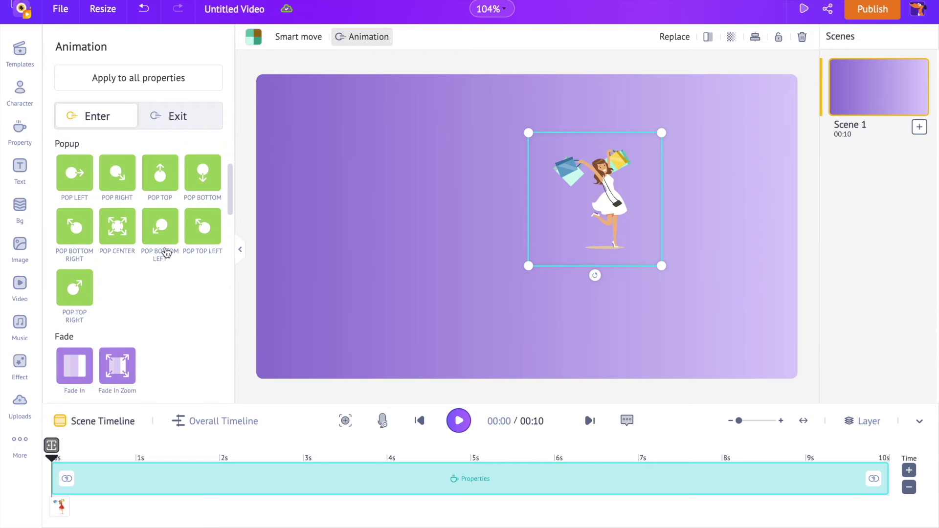
{"action": "scroll", "coordinate": [166, 253], "scroll_direction": "down", "scroll_amount": 5}
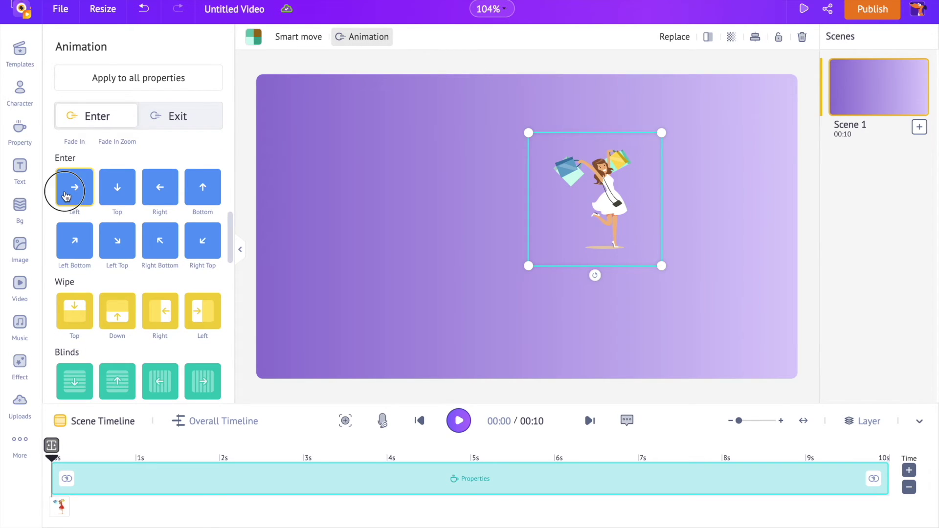
{"action": "left_click", "coordinate": [66, 196]}
{"action": "left_click_drag", "start_coordinate": [138, 482], "coordinate": [220, 482]}
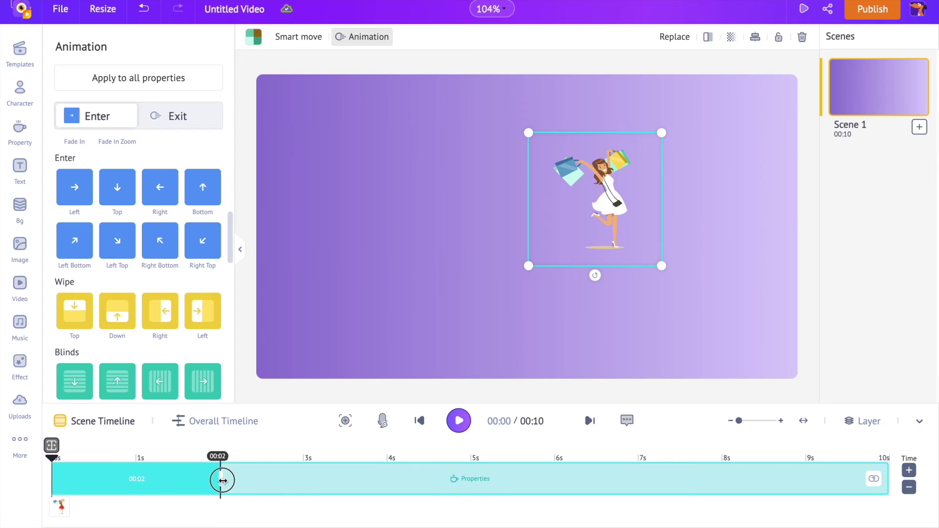
{"action": "left_click_drag", "start_coordinate": [58, 482], "coordinate": [109, 478]}
{"action": "left_click", "coordinate": [124, 445]}
{"action": "left_click", "coordinate": [455, 424]}
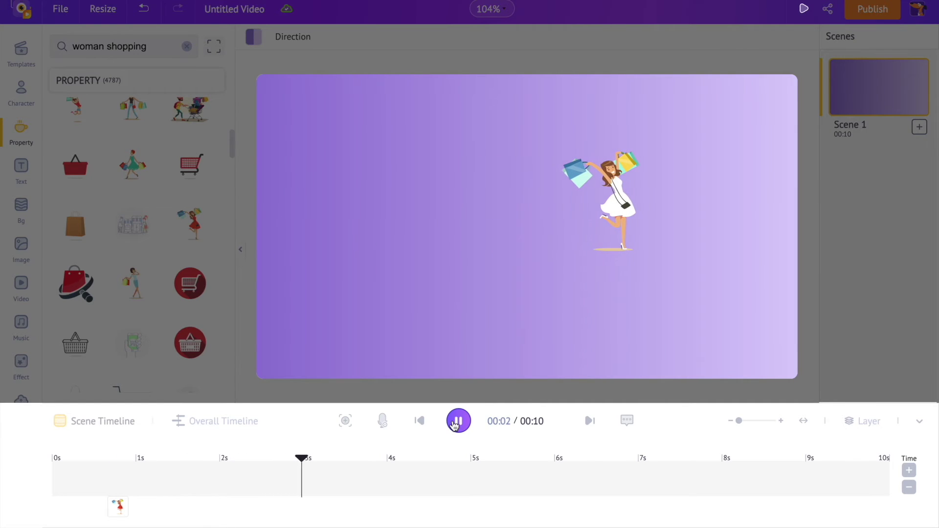
{"action": "left_click", "coordinate": [455, 424]}
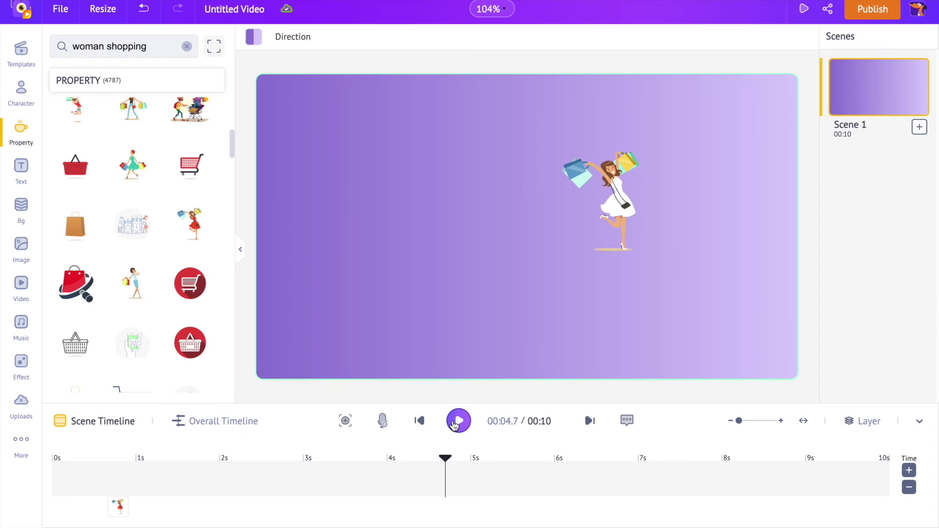
- Add a yellow rectangle, squash it into a thin line, and colour it dark navy
{"action": "left_click", "coordinate": [17, 134]}
{"action": "scroll", "coordinate": [137, 162], "scroll_direction": "down", "scroll_amount": 3}
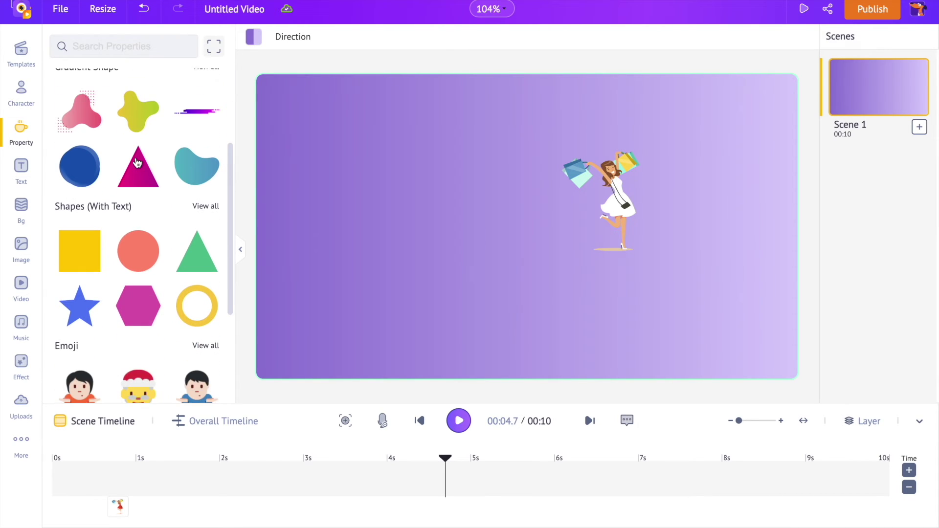
{"action": "left_click", "coordinate": [78, 259]}
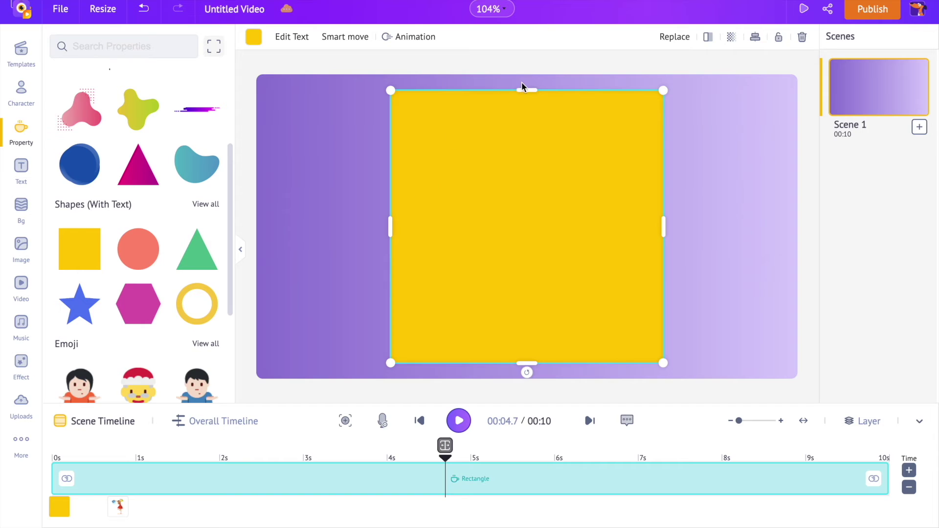
{"action": "left_click_drag", "start_coordinate": [527, 363], "coordinate": [529, 256]}
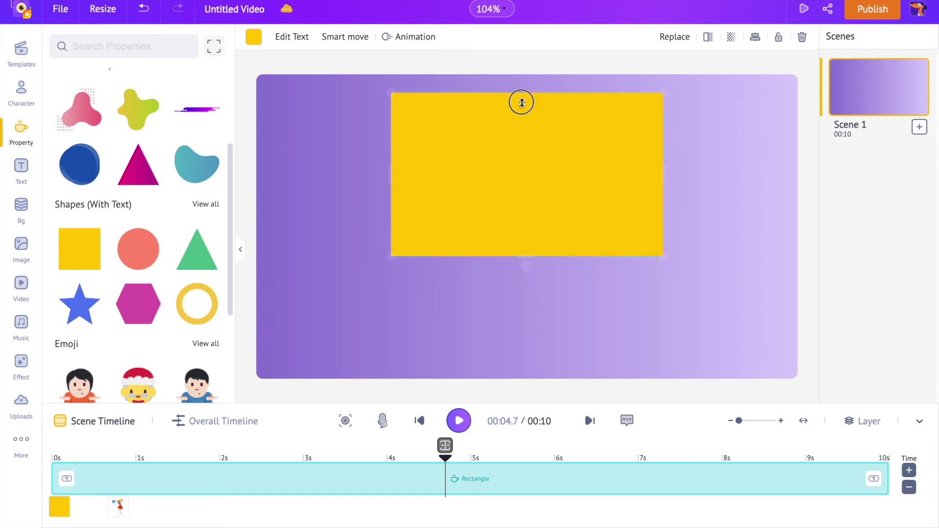
{"action": "left_click_drag", "start_coordinate": [522, 102], "coordinate": [519, 251]}
{"action": "left_click", "coordinate": [254, 37]}
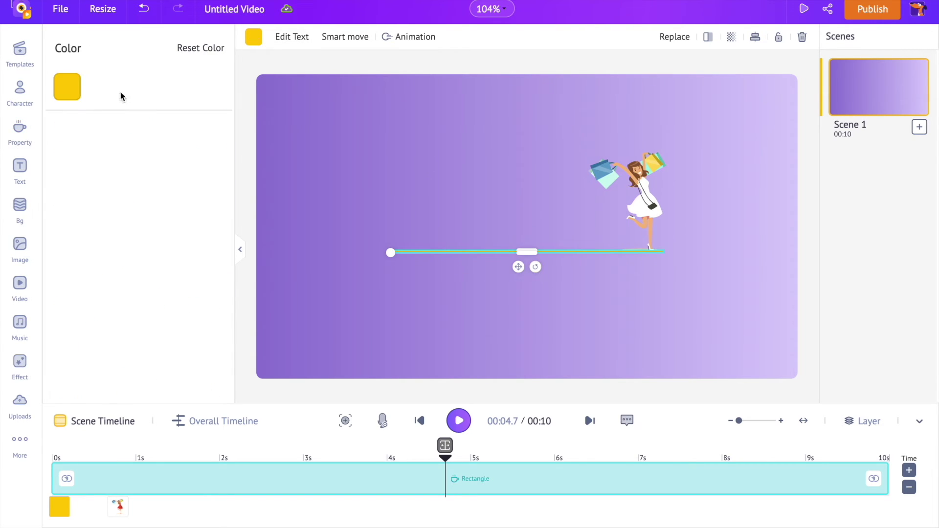
{"action": "left_click", "coordinate": [66, 86]}
{"action": "left_click", "coordinate": [139, 319]}
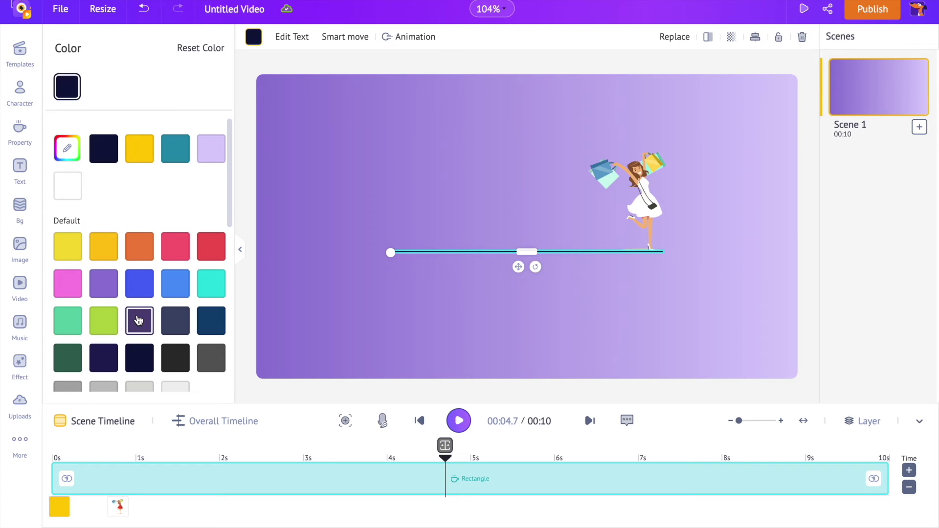
- Give the line a lengthened Wipe Left entrance starting at about 0.9 seconds
{"action": "left_click", "coordinate": [406, 37]}
{"action": "scroll", "coordinate": [193, 244], "scroll_direction": "down", "scroll_amount": 5}
{"action": "scroll", "coordinate": [194, 241], "scroll_direction": "down", "scroll_amount": 4}
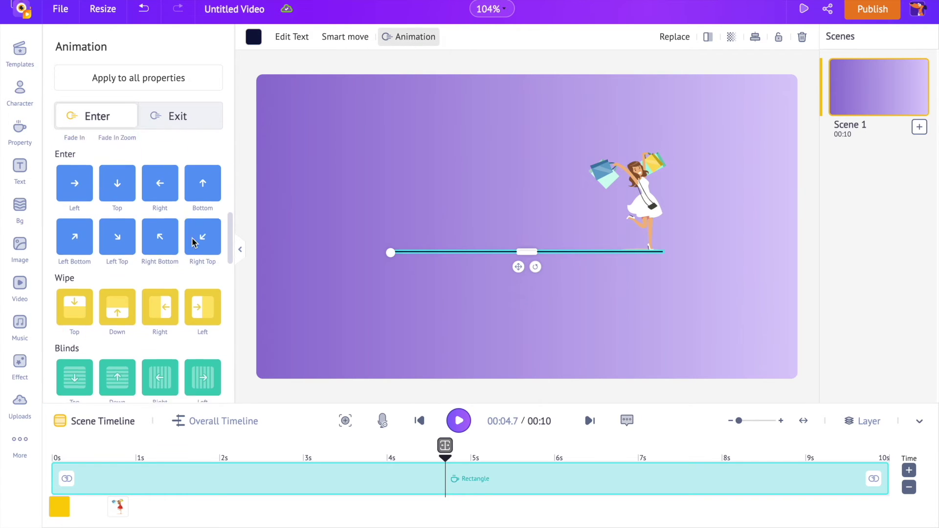
{"action": "left_click", "coordinate": [198, 267]}
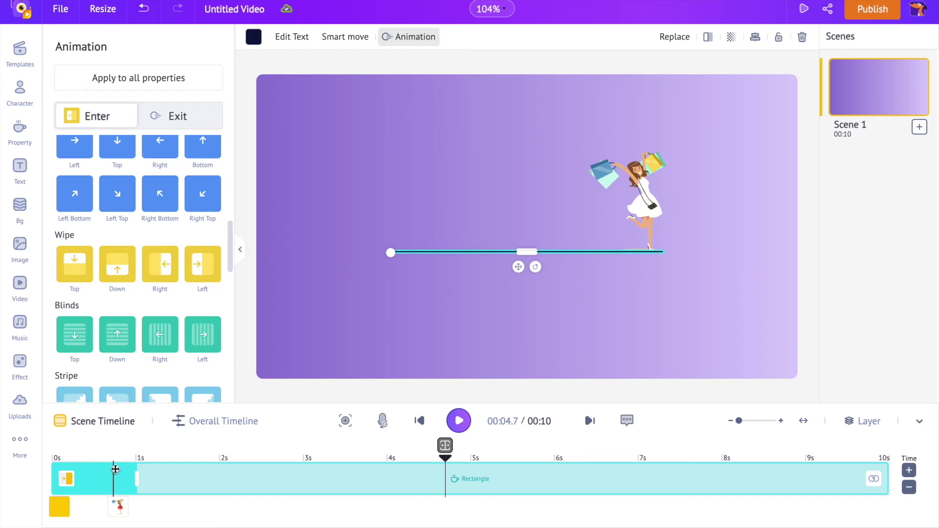
{"action": "left_click_drag", "start_coordinate": [51, 474], "coordinate": [132, 474]}
{"action": "left_click_drag", "start_coordinate": [221, 475], "coordinate": [270, 475]}
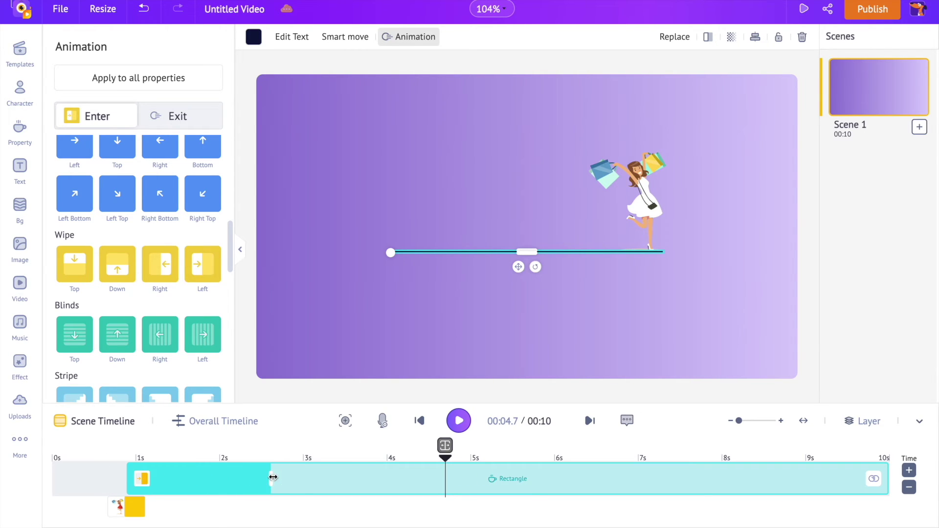
- Add a subheading reading CHAMIX in the BigShouldersDisplay font
{"action": "left_click", "coordinate": [20, 169]}
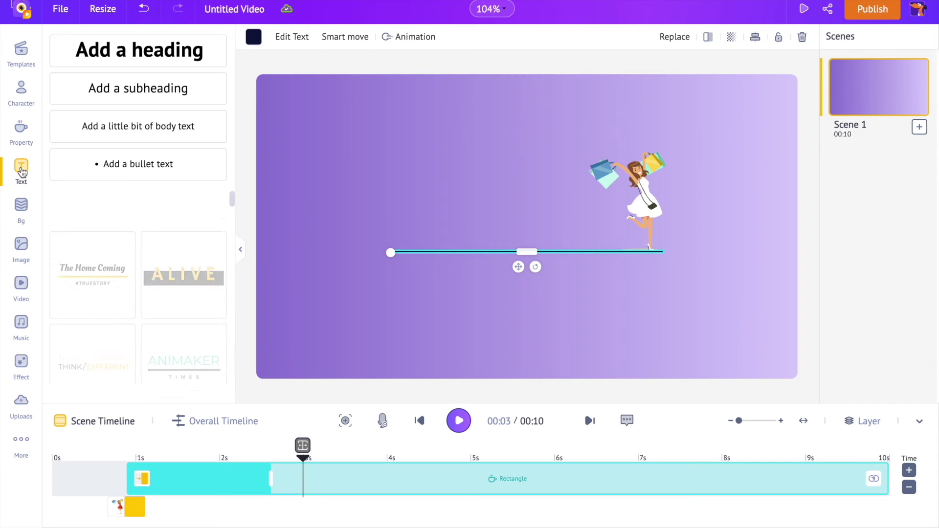
{"action": "left_click", "coordinate": [178, 92]}
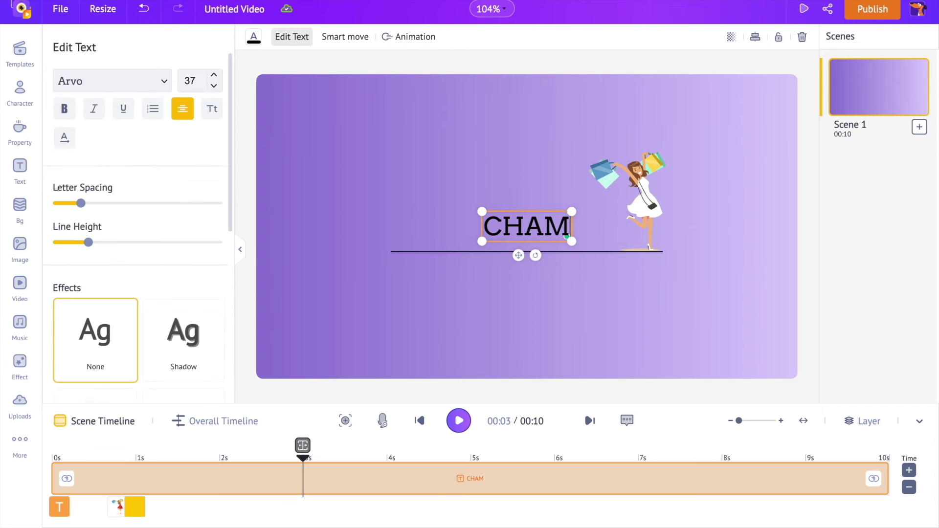
{"action": "type", "text": "IX"}
{"action": "left_click", "coordinate": [137, 80]}
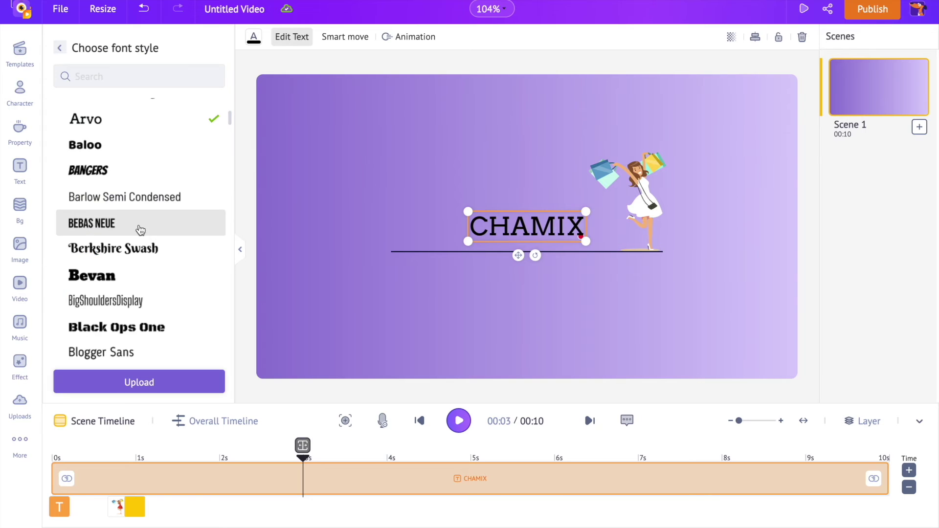
{"action": "left_click", "coordinate": [129, 249]}
{"action": "left_click", "coordinate": [105, 301]}
{"action": "left_click", "coordinate": [59, 48]}
- Enlarge CHAMIX to size 49, widen its letter spacing, and centre it over the line
{"action": "left_click", "coordinate": [193, 81]}
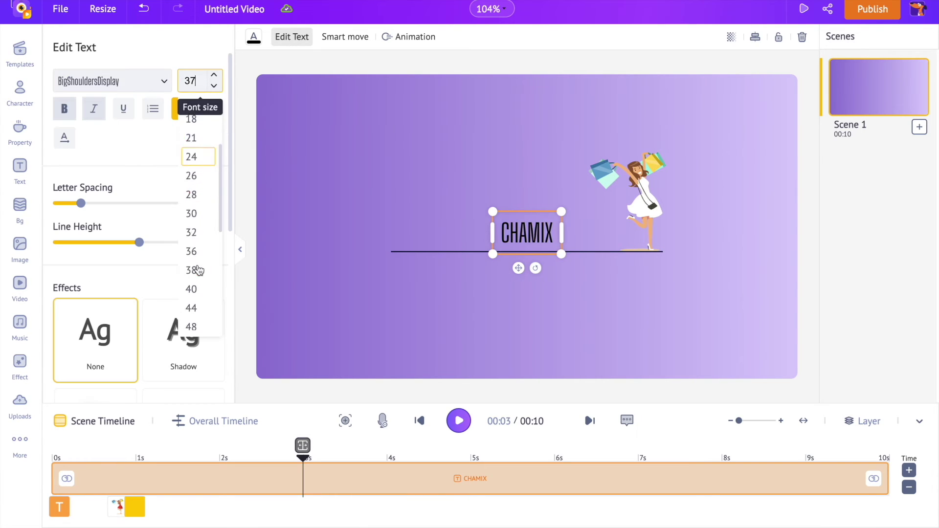
{"action": "scroll", "coordinate": [198, 270], "scroll_direction": "down", "scroll_amount": 2}
{"action": "left_click", "coordinate": [214, 74]}
{"action": "left_click_drag", "start_coordinate": [81, 203], "coordinate": [123, 203]}
{"action": "left_click_drag", "start_coordinate": [469, 267], "coordinate": [396, 268]}
{"action": "left_click_drag", "start_coordinate": [510, 241], "coordinate": [545, 238]}
- Colour CHAMIX purple and apply the Hollow outlined text effect
{"action": "left_click", "coordinate": [253, 37]}
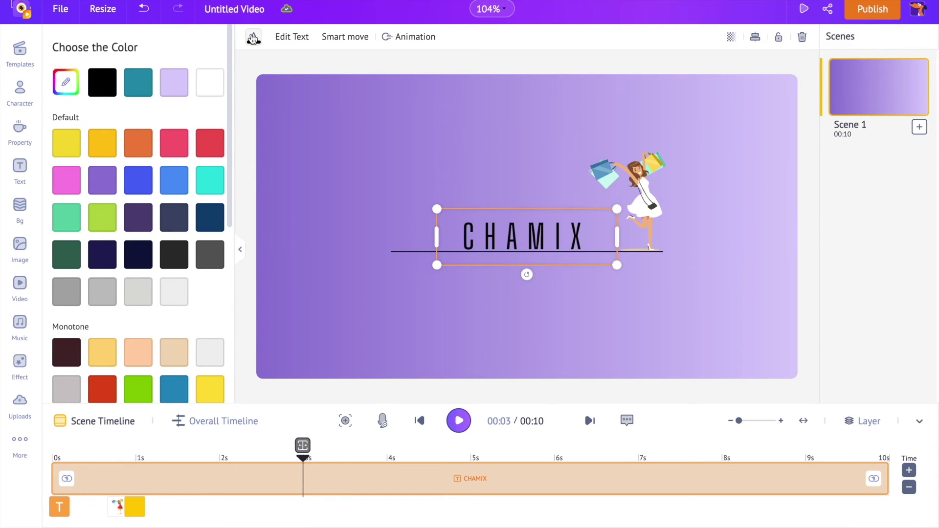
{"action": "scroll", "coordinate": [146, 147], "scroll_direction": "down", "scroll_amount": 5}
{"action": "left_click", "coordinate": [97, 205]}
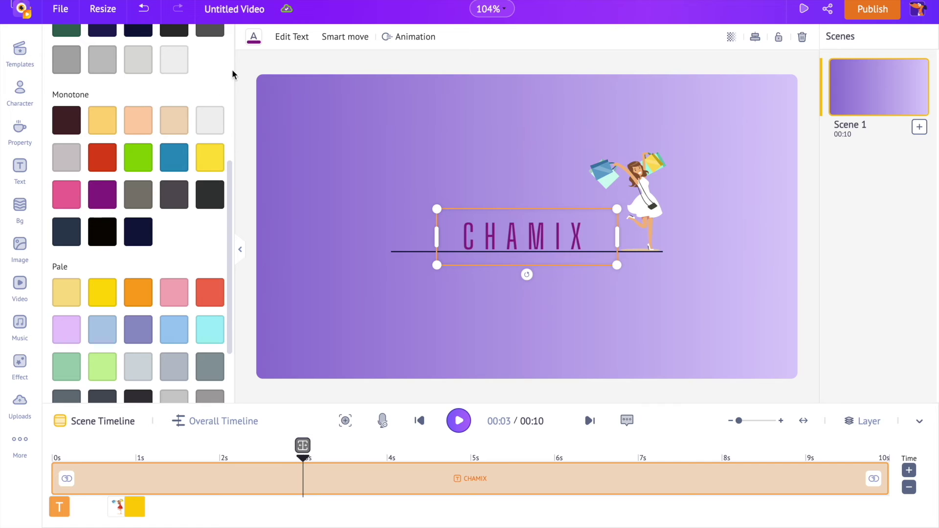
{"action": "left_click", "coordinate": [253, 38]}
{"action": "left_click", "coordinate": [282, 39]}
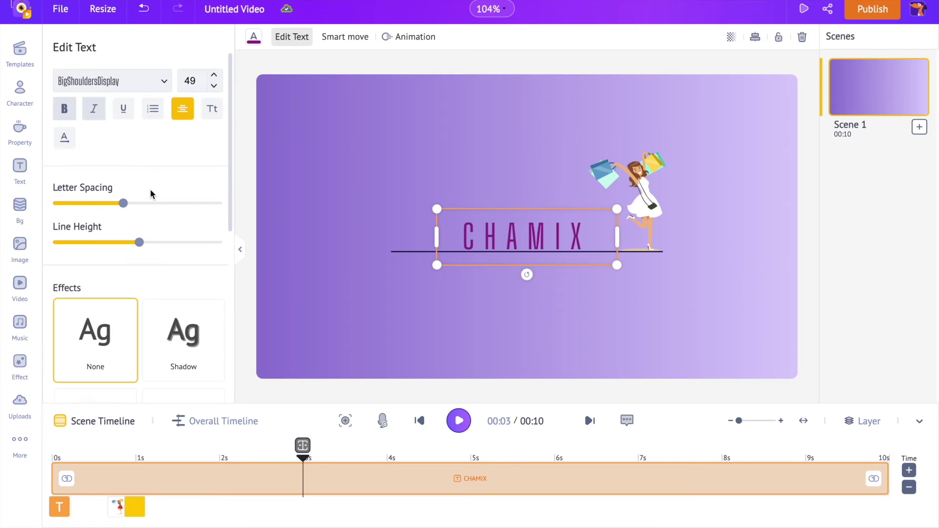
{"action": "scroll", "coordinate": [150, 194], "scroll_direction": "down", "scroll_amount": 4}
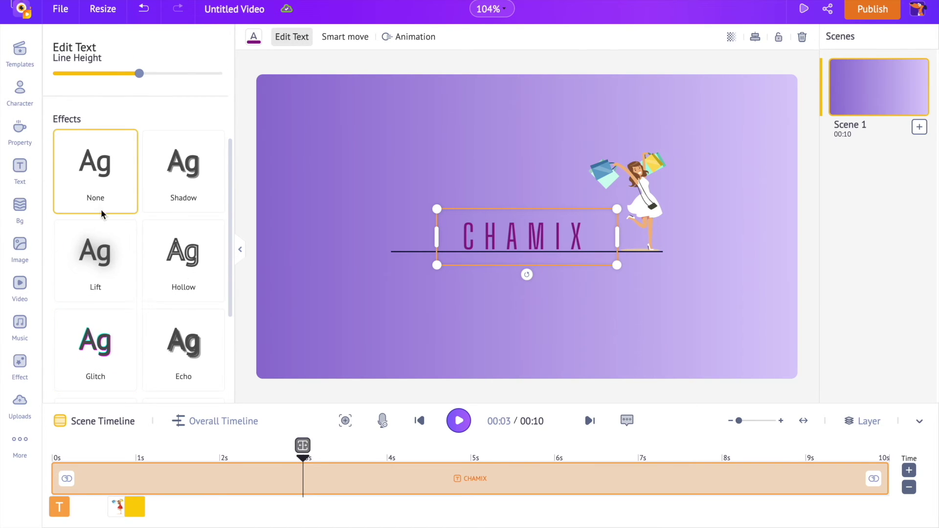
{"action": "scroll", "coordinate": [185, 298], "scroll_direction": "down", "scroll_amount": 3}
{"action": "scroll", "coordinate": [185, 300], "scroll_direction": "up", "scroll_amount": 2}
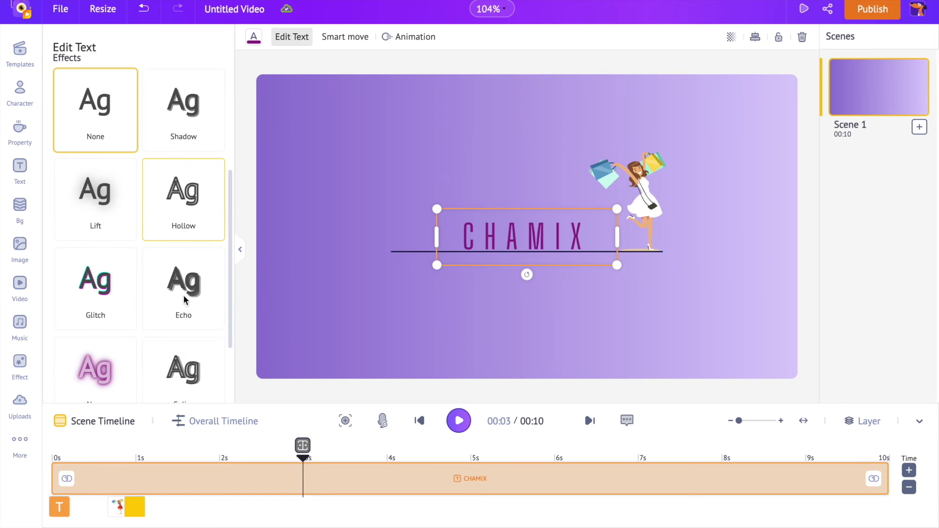
{"action": "left_click", "coordinate": [186, 228]}
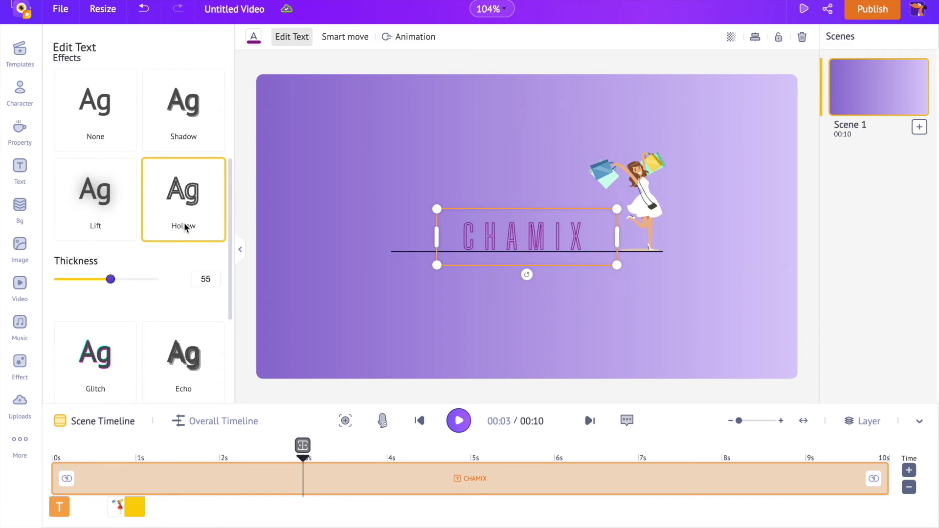
- Give CHAMIX a lengthened Wipe entrance starting near 2.8 seconds
{"action": "left_click", "coordinate": [413, 37]}
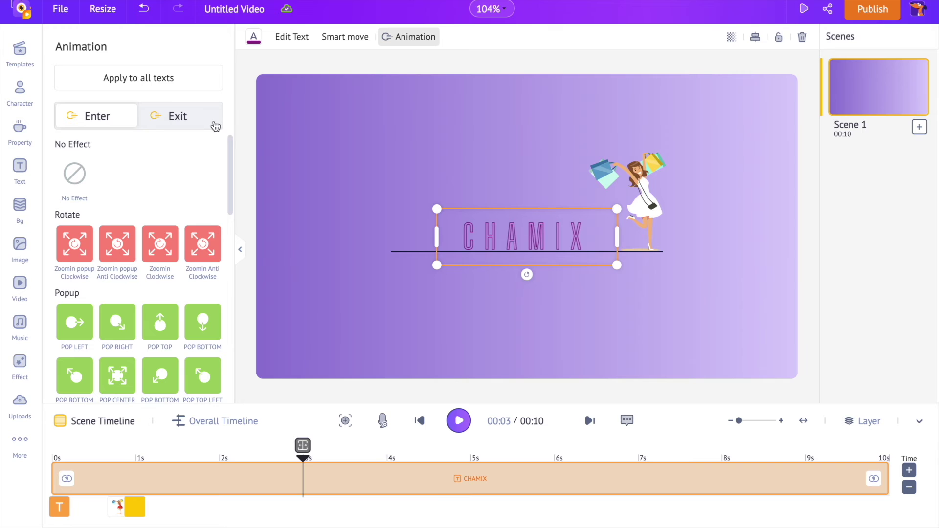
{"action": "scroll", "coordinate": [113, 244], "scroll_direction": "down", "scroll_amount": 10}
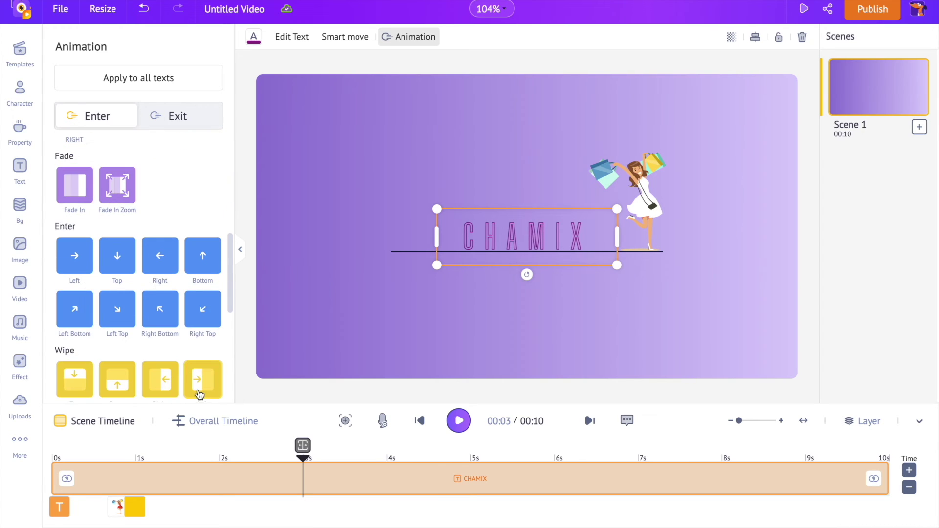
{"action": "left_click", "coordinate": [201, 386]}
{"action": "left_click_drag", "start_coordinate": [49, 476], "coordinate": [277, 477]}
{"action": "left_click_drag", "start_coordinate": [368, 474], "coordinate": [388, 477]}
{"action": "left_click_drag", "start_coordinate": [279, 481], "coordinate": [288, 479]}
- Add a subheading below the line reading 'For the Unique You!'
{"action": "left_click", "coordinate": [20, 166]}
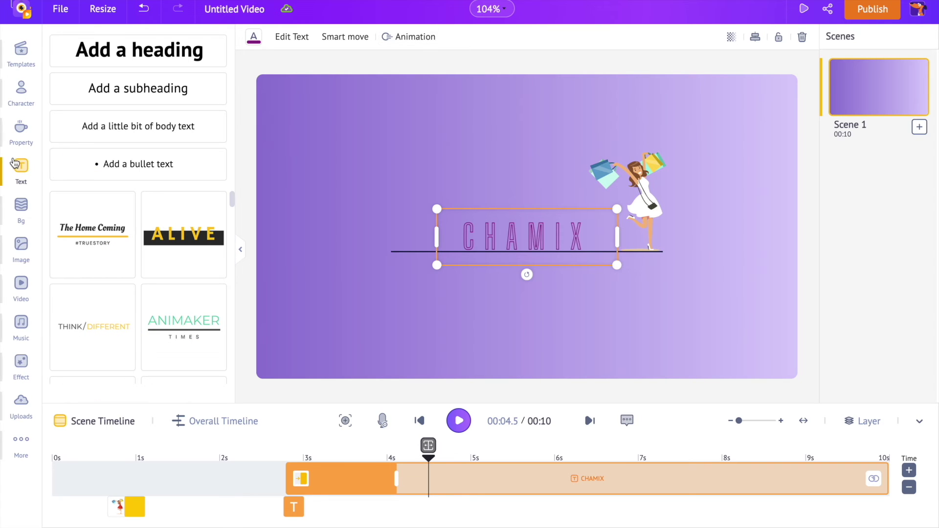
{"action": "left_click", "coordinate": [109, 88]}
{"action": "left_click_drag", "start_coordinate": [487, 210], "coordinate": [482, 283]}
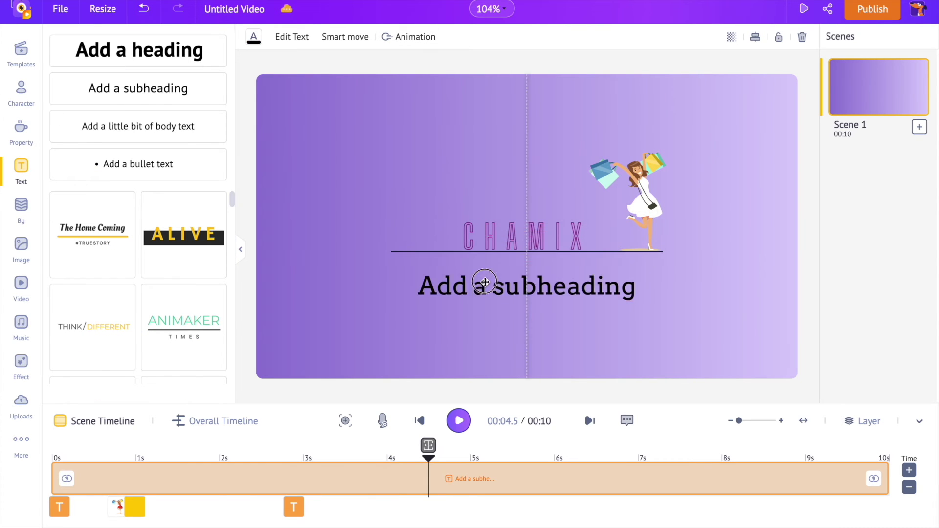
{"action": "double_click", "coordinate": [483, 284]}
{"action": "type", "text": "For the Unique You!"}
- Set the caption to white Berkshire Swash at size 31
{"action": "left_click", "coordinate": [139, 82]}
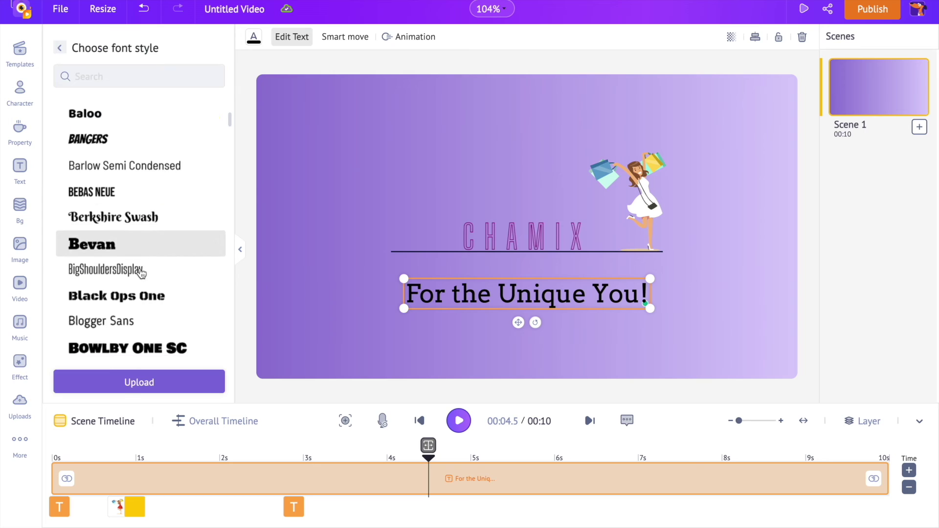
{"action": "left_click", "coordinate": [143, 83]}
{"action": "scroll", "coordinate": [142, 255], "scroll_direction": "down", "scroll_amount": 1}
{"action": "left_click", "coordinate": [144, 216]}
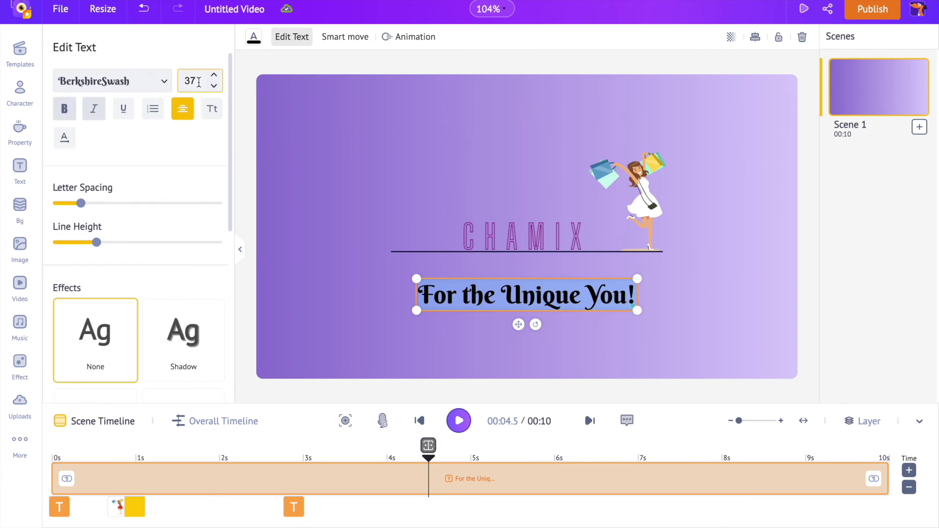
{"action": "left_click", "coordinate": [214, 88]}
{"action": "left_click", "coordinate": [215, 87]}
{"action": "left_click", "coordinate": [214, 87]}
{"action": "left_click", "coordinate": [213, 87]}
{"action": "left_click", "coordinate": [254, 36]}
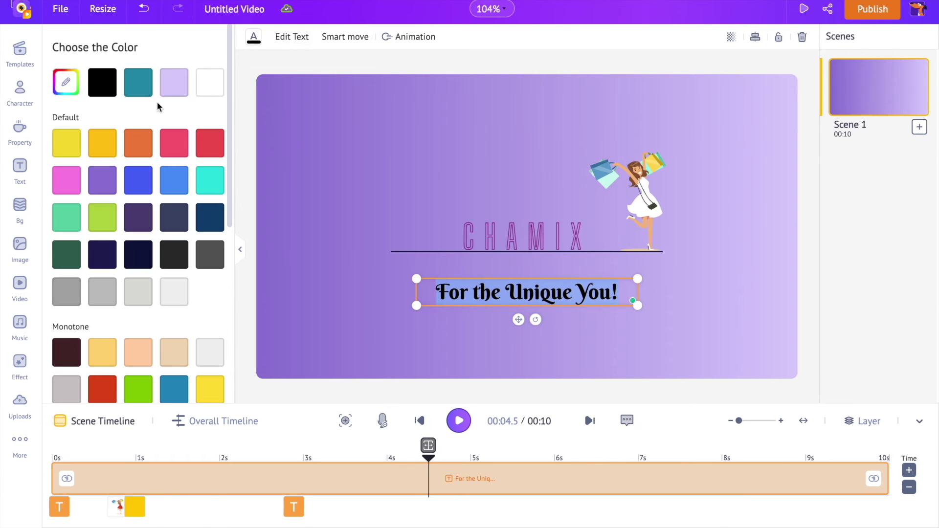
{"action": "left_click", "coordinate": [210, 80]}
{"action": "left_click", "coordinate": [515, 310]}
{"action": "left_click", "coordinate": [515, 296]}
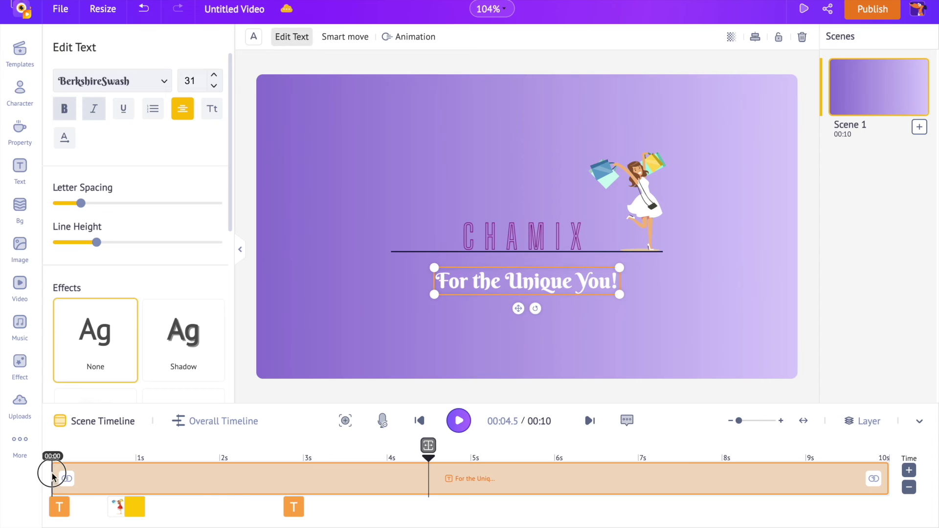
- Make the caption appear from about 4.4 seconds with a BrightSquare entrance
{"action": "left_click_drag", "start_coordinate": [54, 478], "coordinate": [413, 479]}
{"action": "left_click", "coordinate": [402, 38]}
{"action": "scroll", "coordinate": [198, 216], "scroll_direction": "down", "scroll_amount": 8}
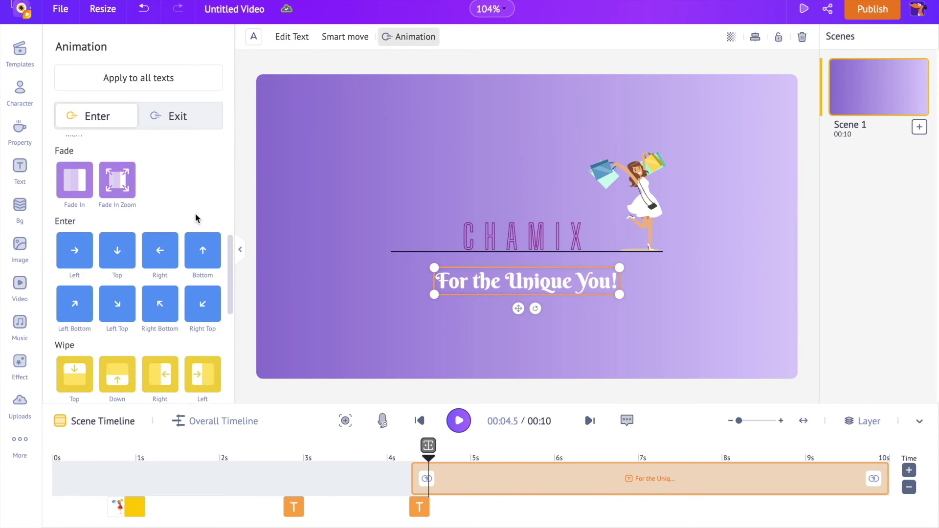
{"action": "left_click", "coordinate": [115, 319]}
- Check the scene at 5.8 seconds and shorten the scene to 7 seconds
{"action": "left_click_drag", "start_coordinate": [428, 445], "coordinate": [535, 447]}
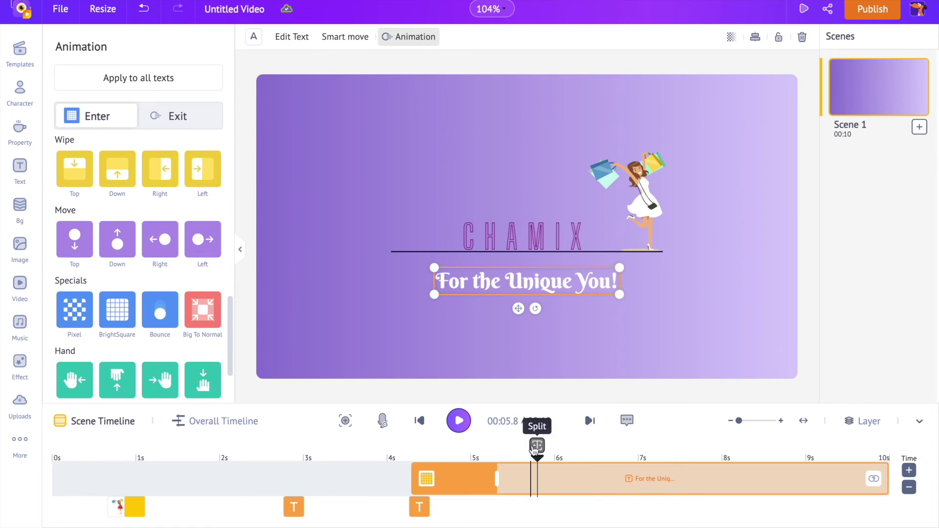
{"action": "left_click", "coordinate": [909, 488]}
{"action": "left_click", "coordinate": [908, 488]}
{"action": "left_click", "coordinate": [908, 488]}
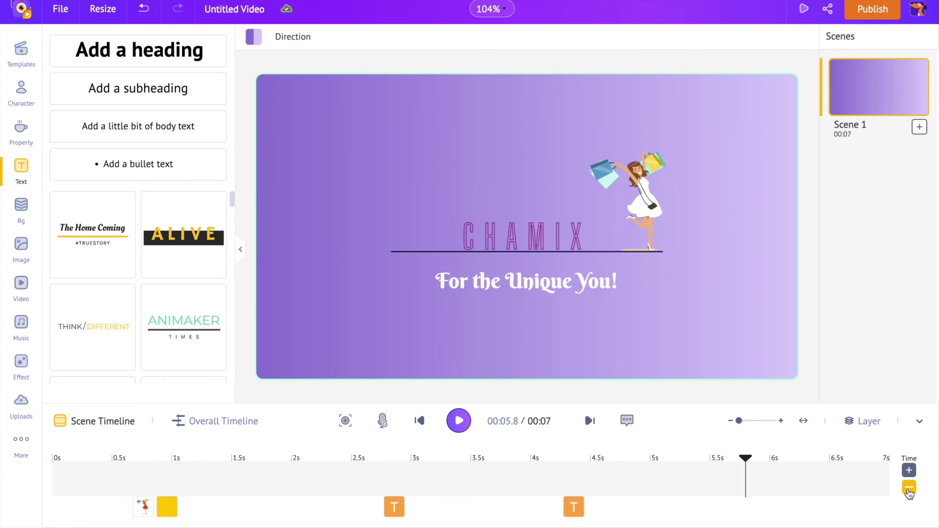
- Add a dynamic camera zoom-in on the logo spanning the scene, then preview from the start
{"action": "left_click", "coordinate": [346, 421]}
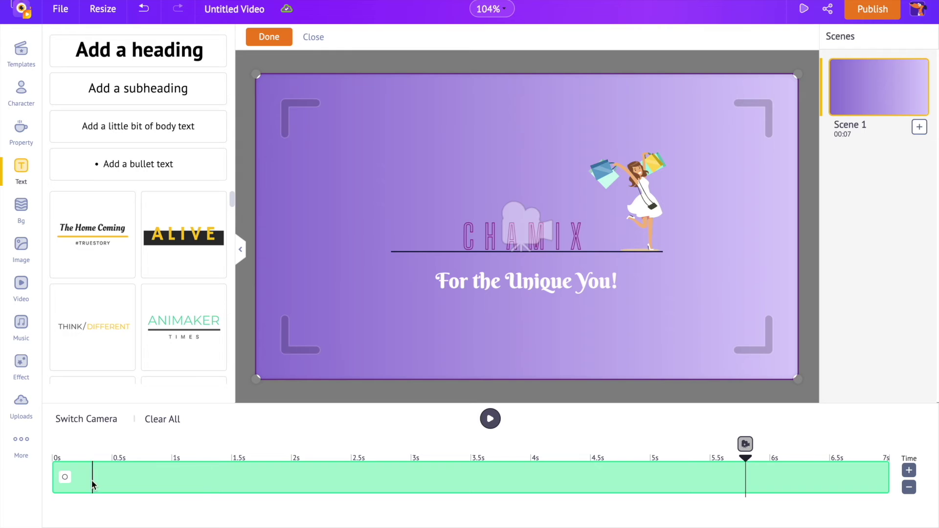
{"action": "left_click", "coordinate": [93, 477]}
{"action": "left_click", "coordinate": [94, 456]}
{"action": "left_click_drag", "start_coordinate": [171, 478], "coordinate": [888, 478]}
{"action": "left_click_drag", "start_coordinate": [796, 381], "coordinate": [770, 363]}
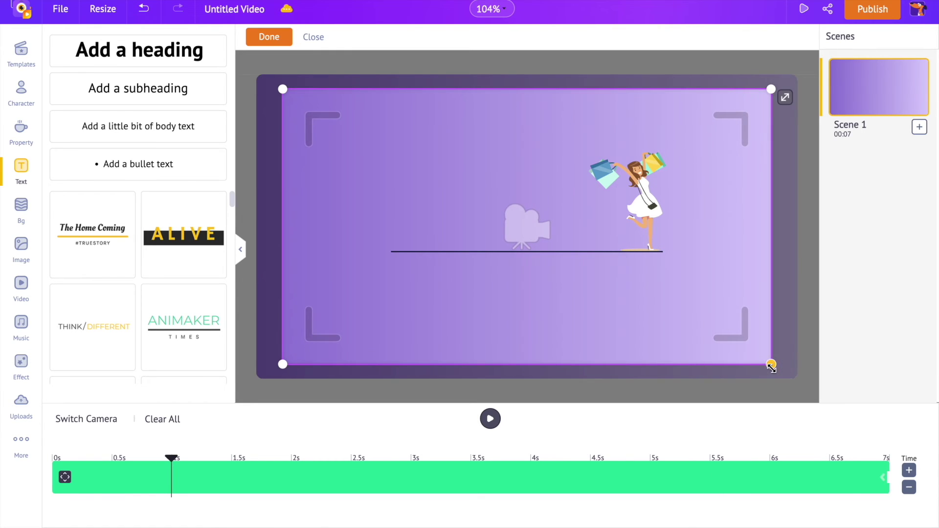
{"action": "left_click", "coordinate": [270, 37]}
{"action": "left_click", "coordinate": [420, 420]}
{"action": "left_click", "coordinate": [458, 422]}
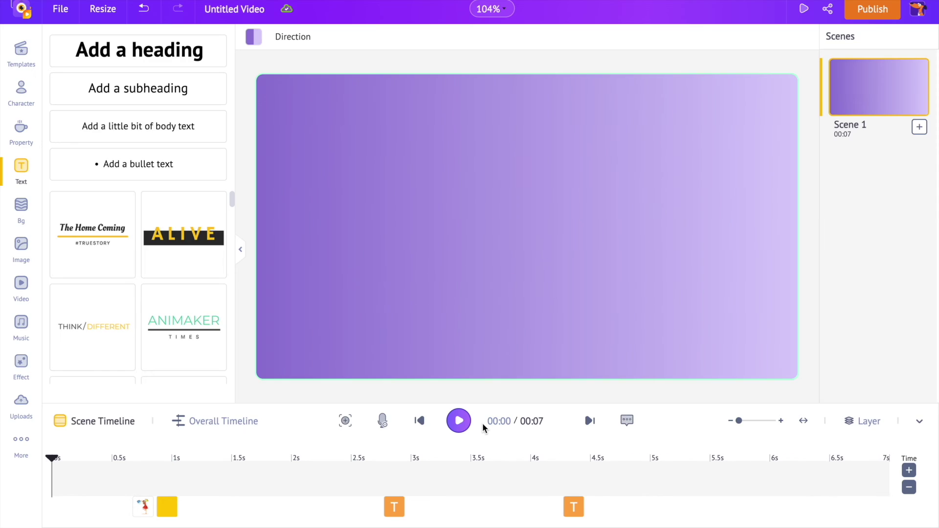
- Download the finished CHAMIX project as a video from the Publish menu
{"action": "left_click", "coordinate": [873, 8]}
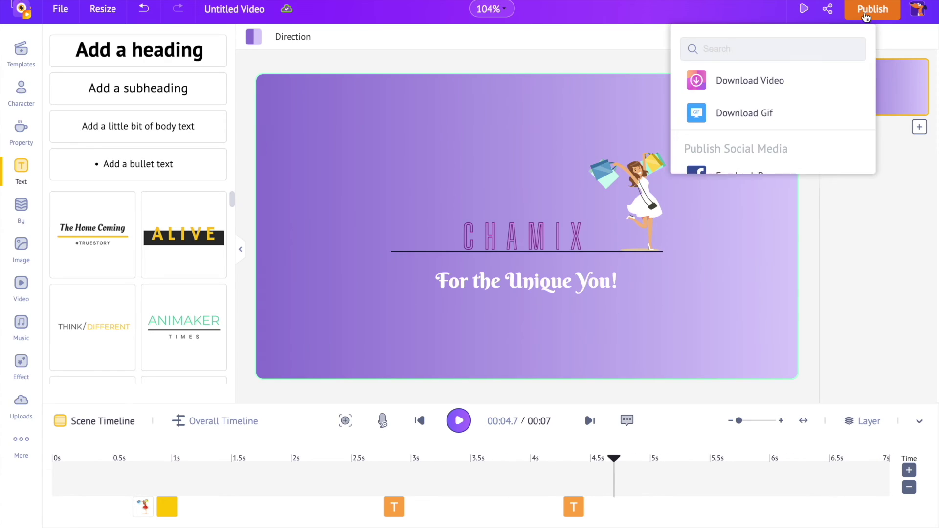
{"action": "left_click", "coordinate": [803, 88]}
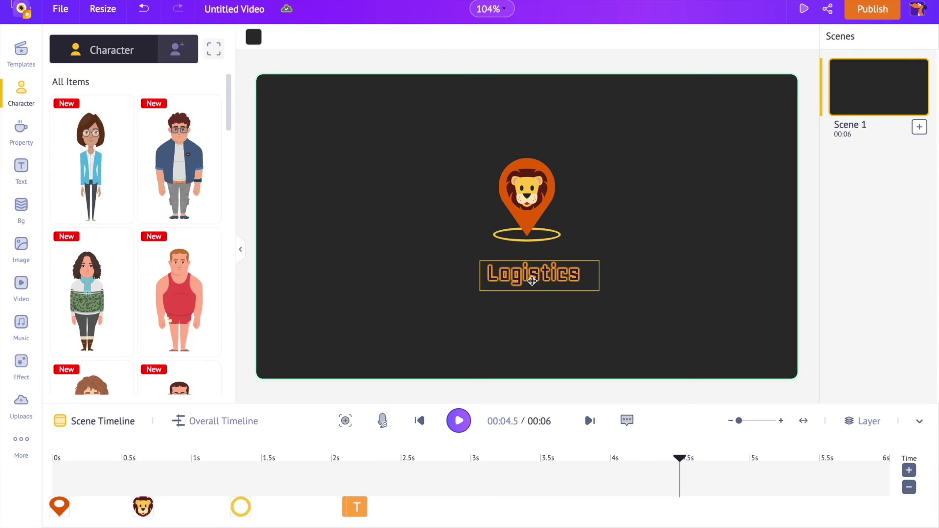
- Select the Logistics text below the lion pin, then its separate 'L' letter
{"action": "left_click", "coordinate": [483, 285]}
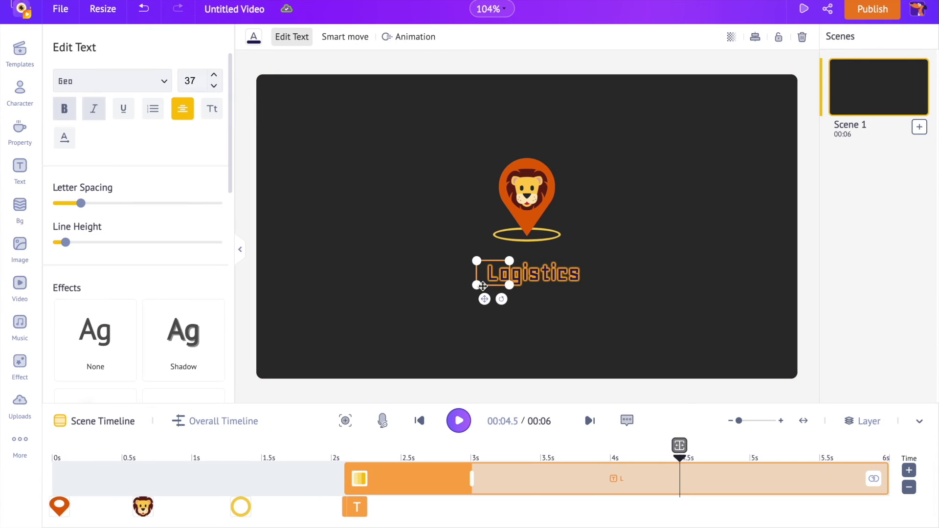
{"action": "left_click", "coordinate": [582, 331]}
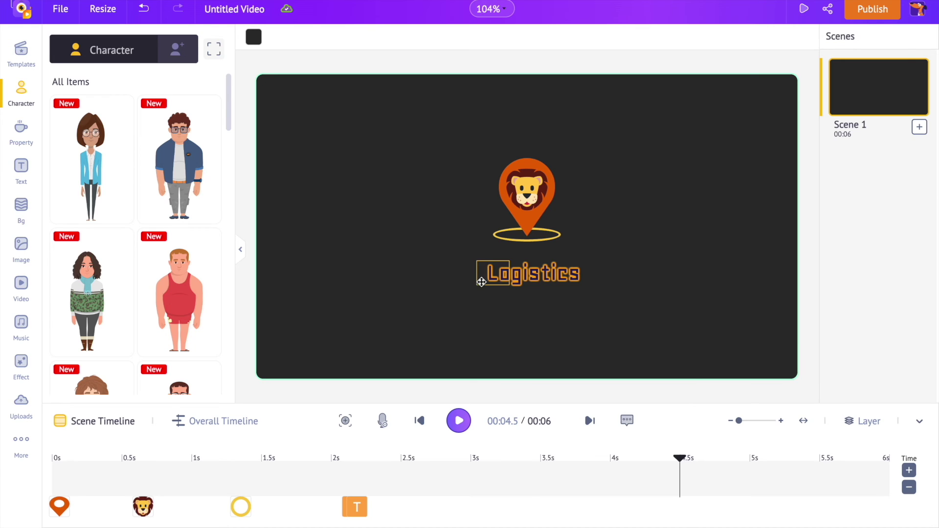
{"action": "left_click", "coordinate": [482, 282]}
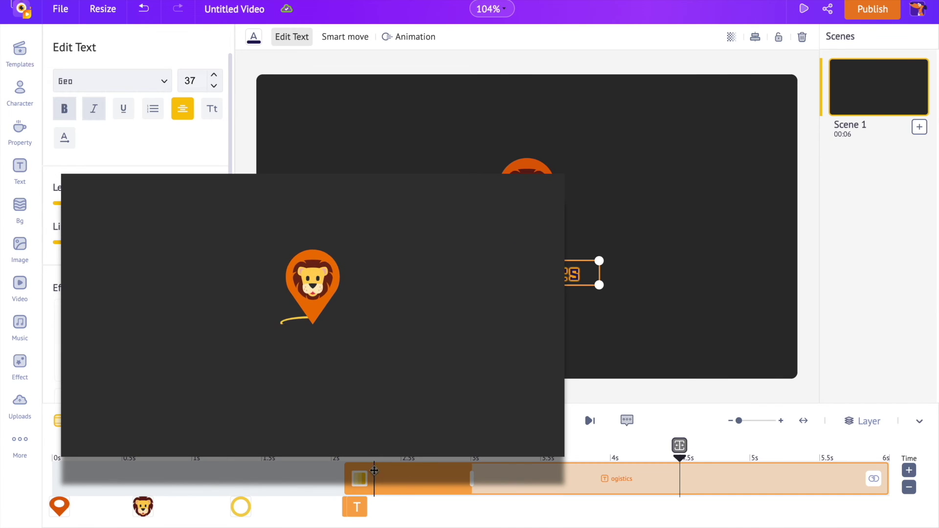
{"action": "mouse_move", "coordinate": [356, 504]}
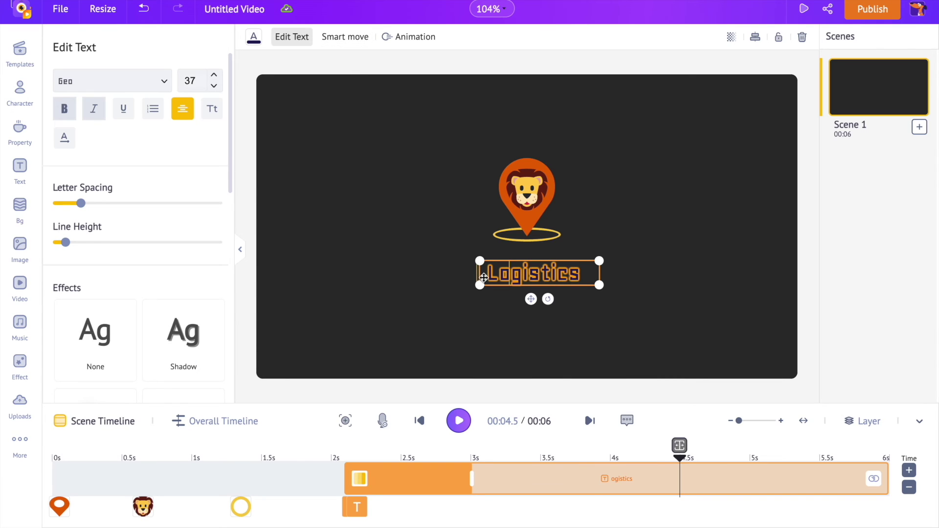
{"action": "left_click", "coordinate": [484, 278]}
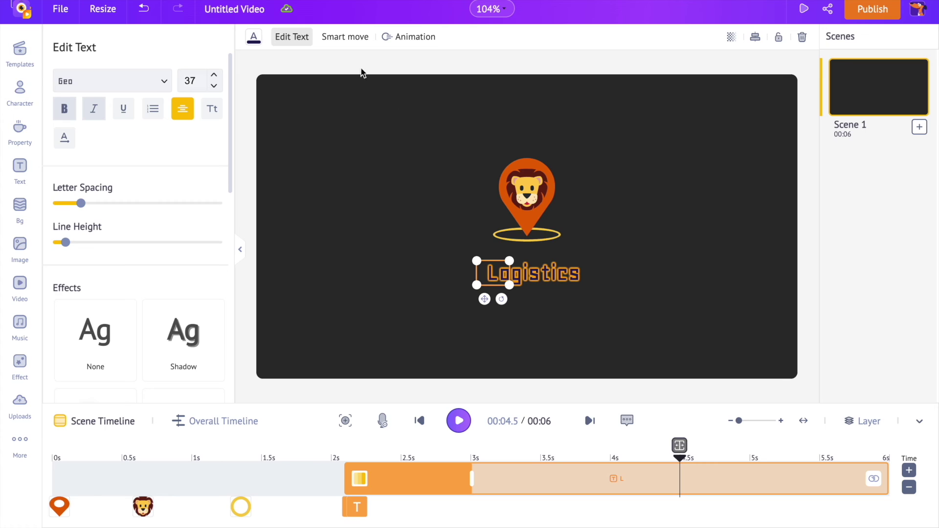
- Give the L a smart move ending beside 'ogistics', timed from 3 s to 3.5 s
{"action": "left_click", "coordinate": [346, 37]}
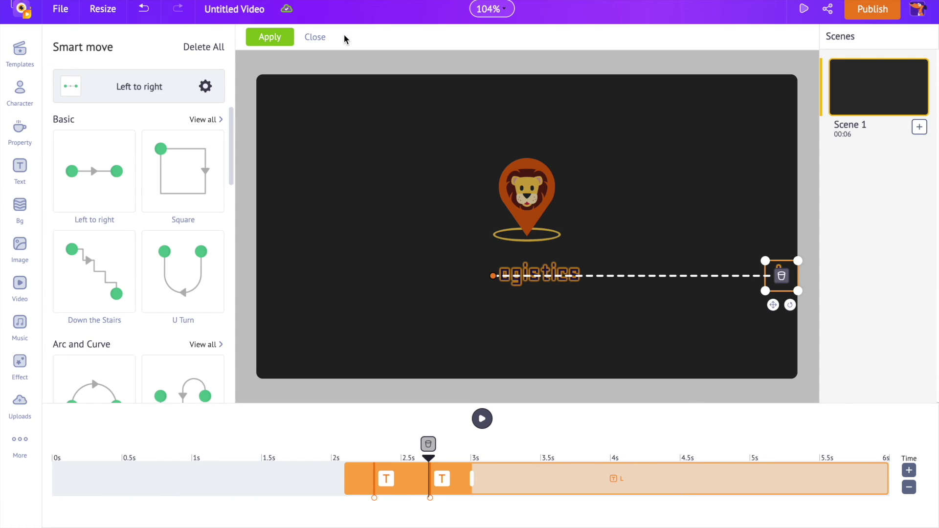
{"action": "left_click", "coordinate": [494, 277]}
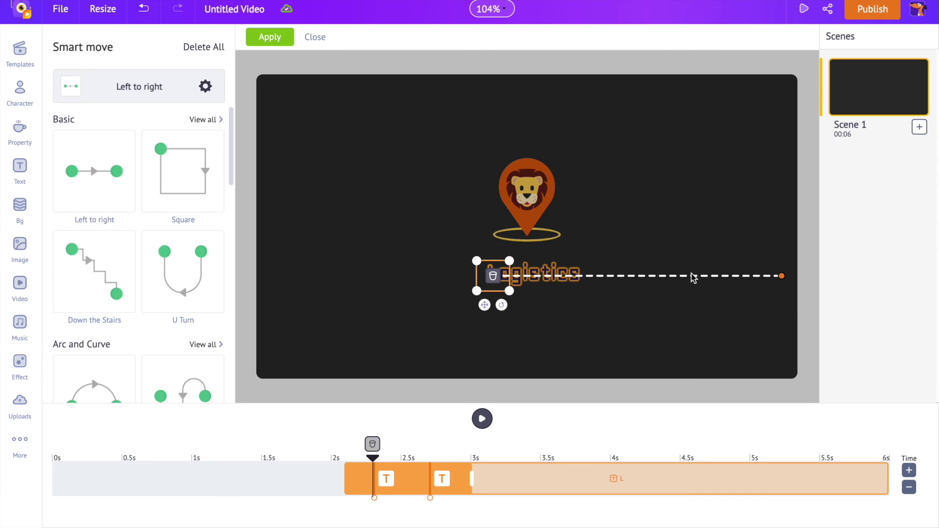
{"action": "left_click", "coordinate": [782, 277]}
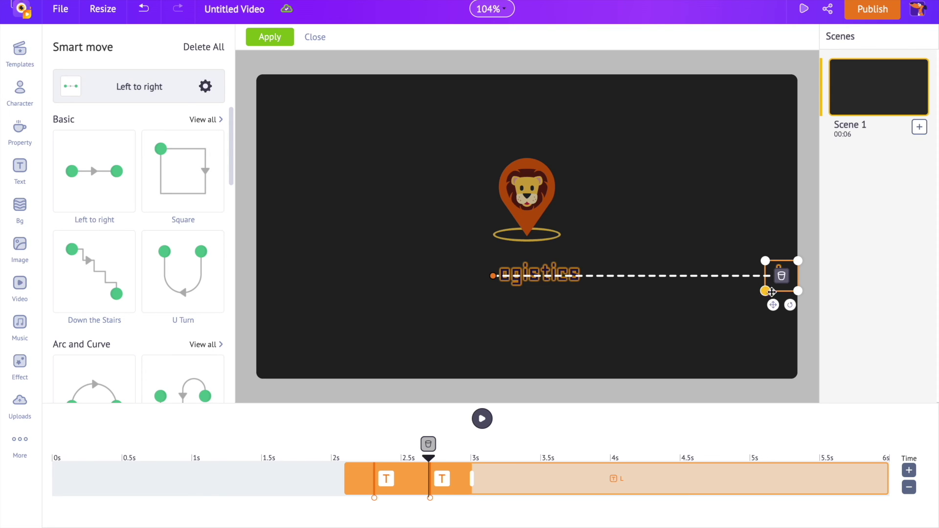
{"action": "left_click_drag", "start_coordinate": [773, 309], "coordinate": [478, 307]}
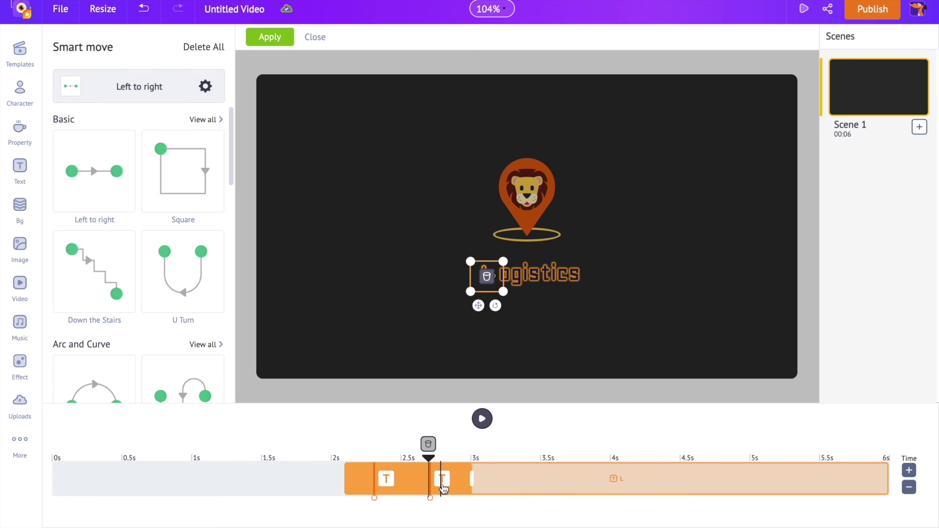
{"action": "left_click_drag", "start_coordinate": [442, 486], "coordinate": [560, 483]}
{"action": "mouse_move", "coordinate": [391, 484]}
{"action": "left_mouse_down"}
{"action": "mouse_move", "coordinate": [499, 481]}
{"action": "mouse_move", "coordinate": [481, 471]}
{"action": "left_mouse_up"}
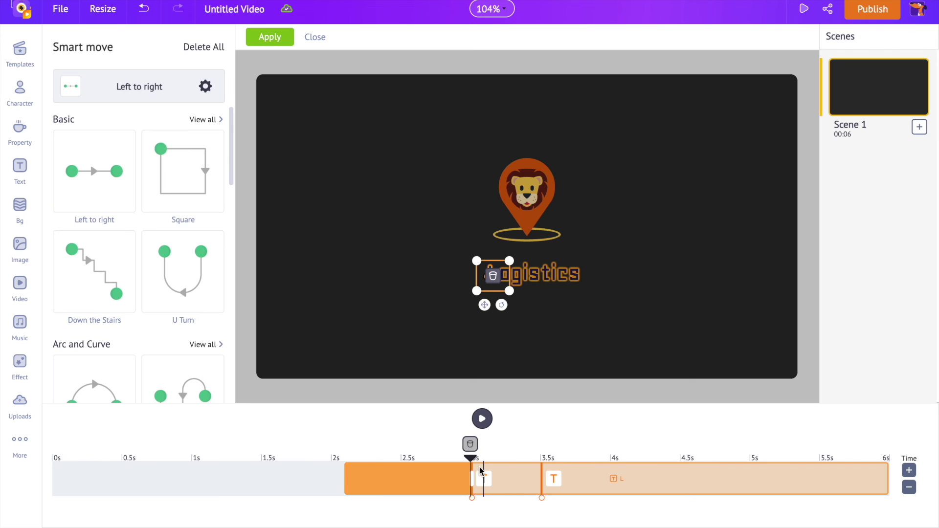
- Apply the L's smart move and preview the scene animation
{"action": "left_click", "coordinate": [528, 464]}
{"action": "left_click", "coordinate": [267, 38]}
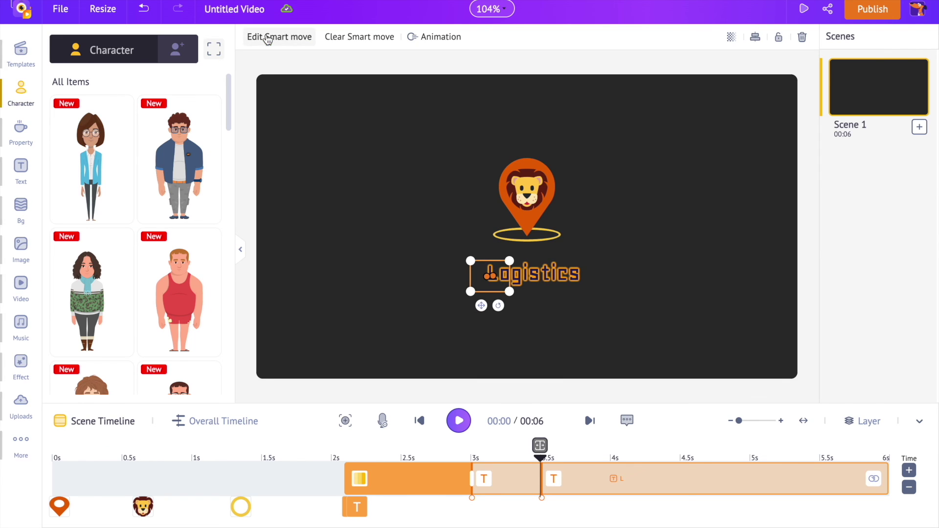
{"action": "left_click", "coordinate": [450, 391]}
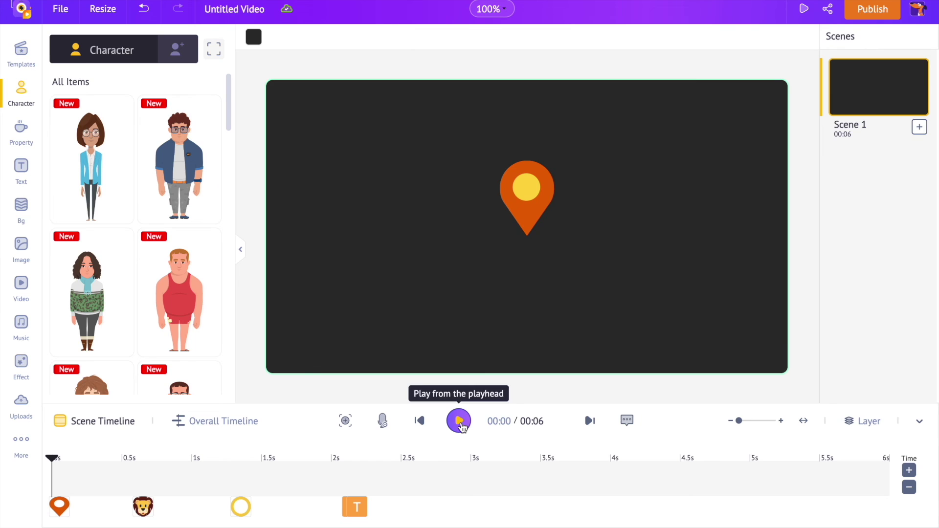
{"action": "left_click", "coordinate": [462, 421]}
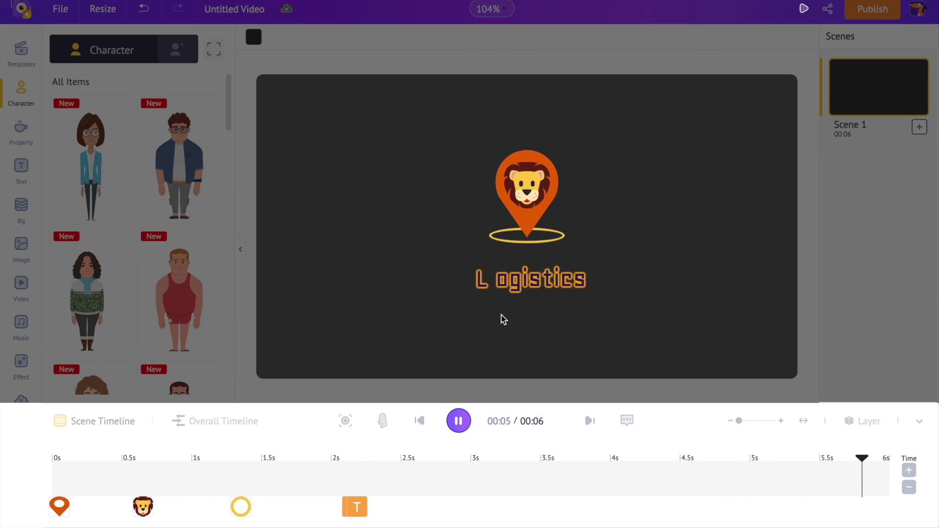
{"action": "left_click", "coordinate": [572, 280]}
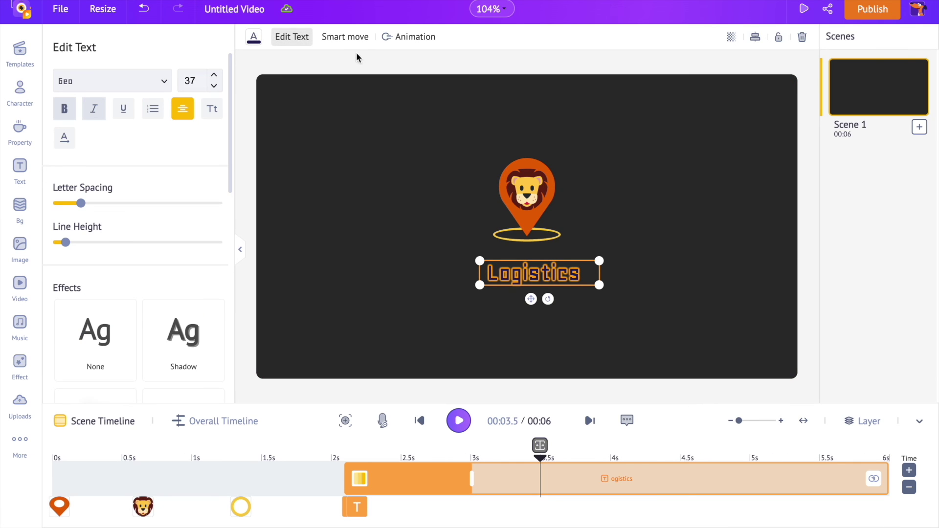
- Apply a 3 s to 3.4 s smart move to 'ogistics' ending right after the L, then preview
{"action": "left_click", "coordinate": [345, 37]}
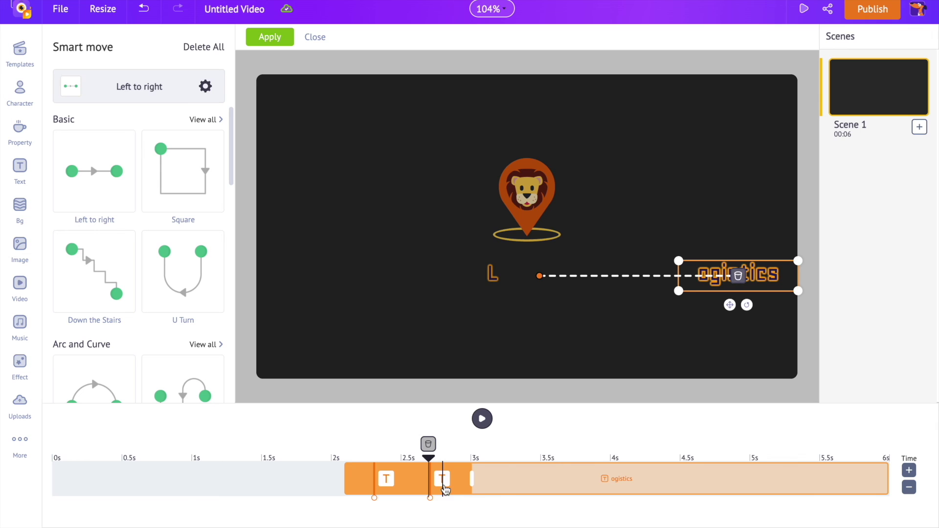
{"action": "left_click_drag", "start_coordinate": [445, 489], "coordinate": [554, 483]}
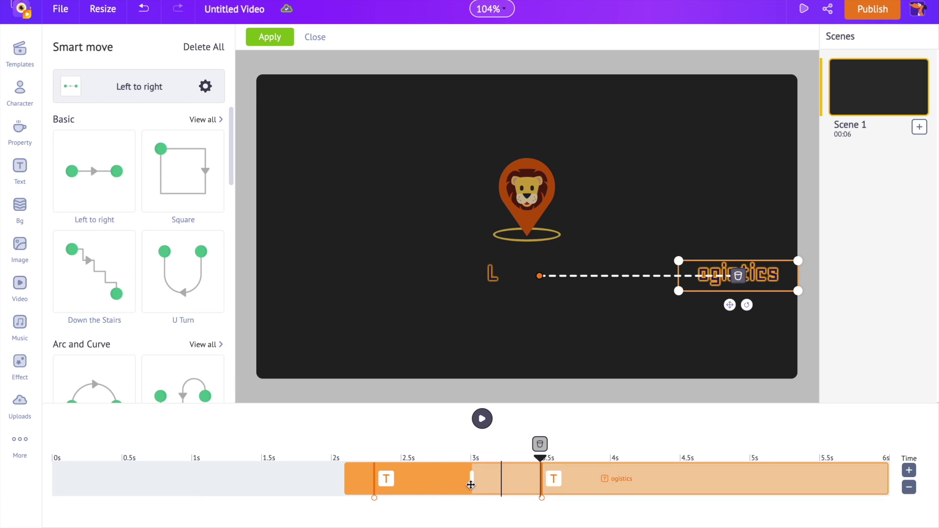
{"action": "left_click_drag", "start_coordinate": [387, 479], "coordinate": [484, 485]}
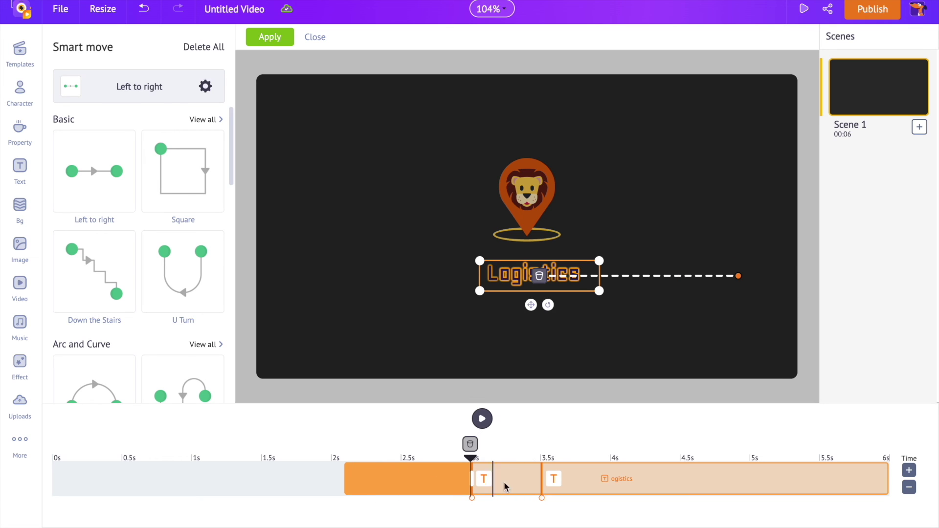
{"action": "left_click", "coordinate": [554, 480]}
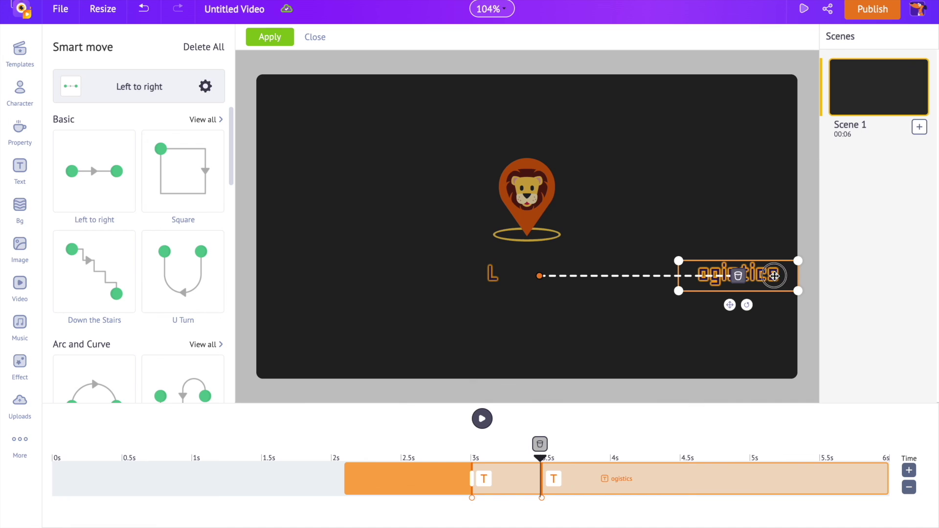
{"action": "left_click_drag", "start_coordinate": [775, 276], "coordinate": [583, 276]}
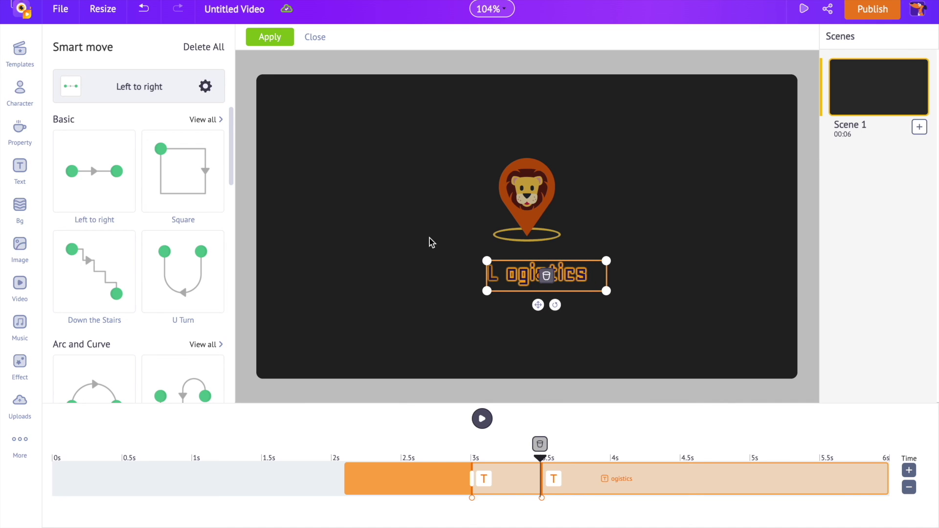
{"action": "left_click", "coordinate": [270, 37]}
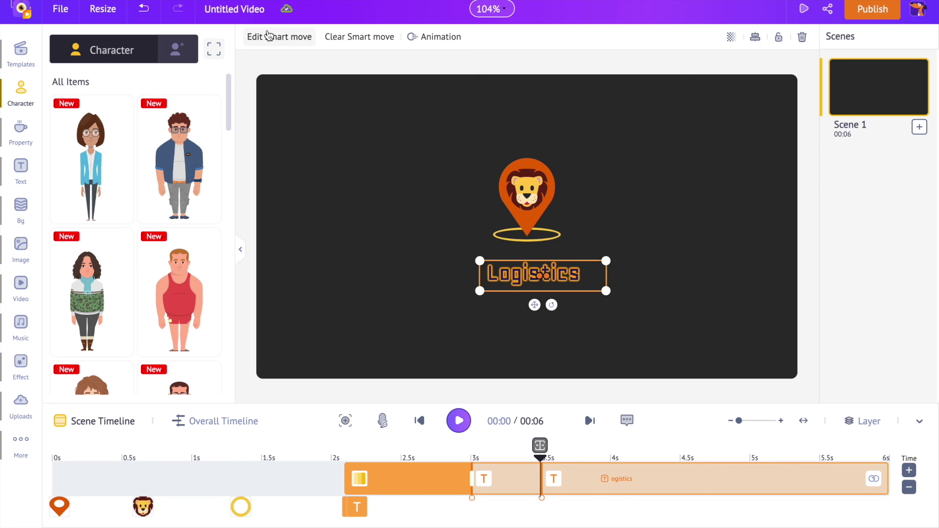
{"action": "left_click", "coordinate": [458, 423]}
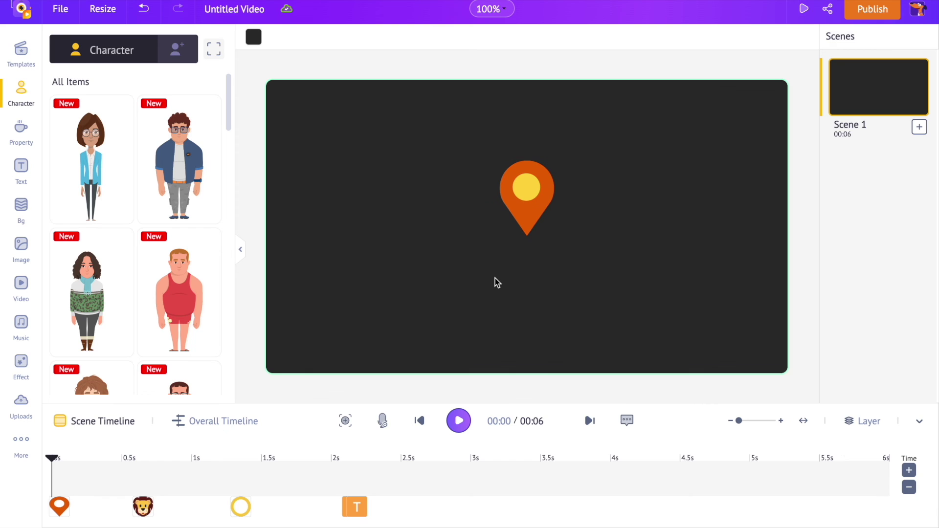
- Add a heading text 'e' in the Geo font with an Outline effect
{"action": "left_click", "coordinate": [497, 280]}
{"action": "left_click", "coordinate": [21, 166]}
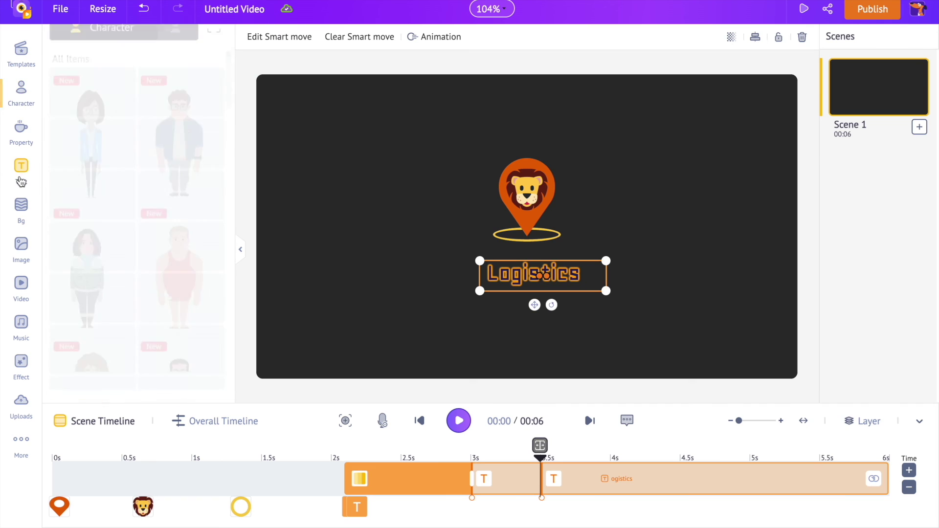
{"action": "left_click", "coordinate": [180, 51]}
{"action": "left_click", "coordinate": [292, 37]}
{"action": "type", "text": "e"}
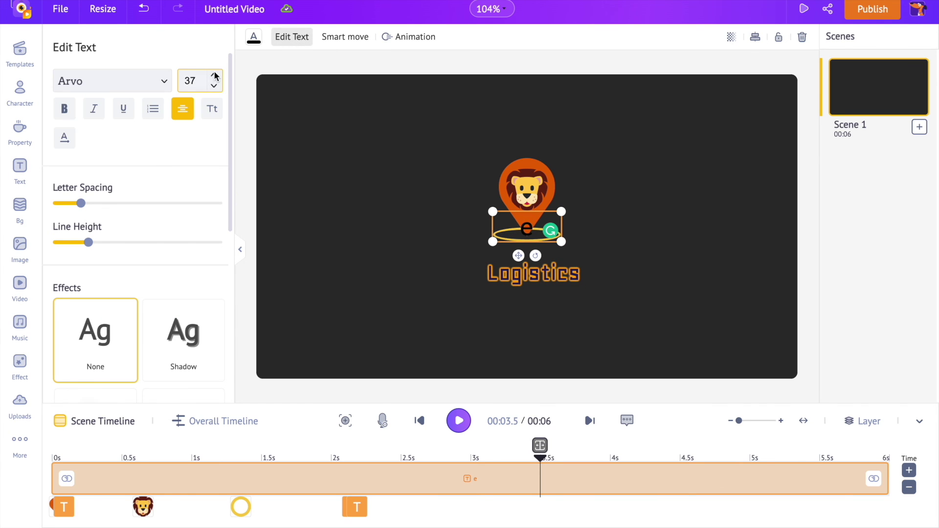
{"action": "left_click", "coordinate": [132, 82]}
{"action": "scroll", "coordinate": [139, 239], "scroll_direction": "down", "scroll_amount": 10}
{"action": "left_click", "coordinate": [138, 239]}
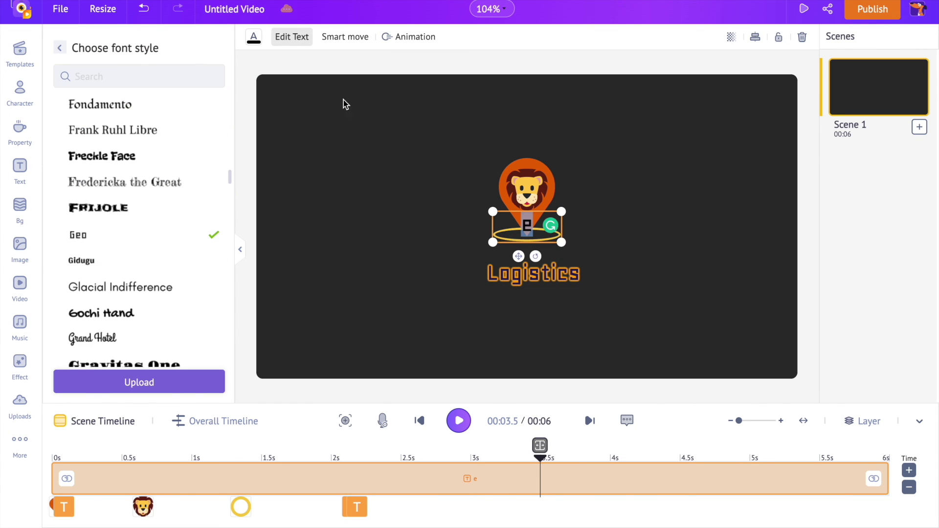
{"action": "scroll", "coordinate": [209, 253], "scroll_direction": "down", "scroll_amount": 10}
{"action": "left_click", "coordinate": [95, 350]}
- Place the e over the start of Logistics and make it appear from 3.5 s
{"action": "left_click", "coordinate": [469, 227]}
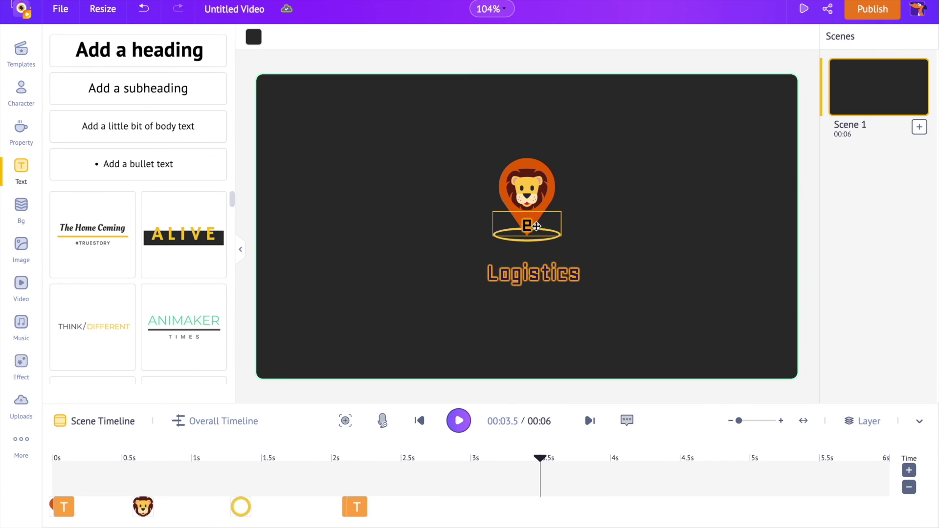
{"action": "left_click_drag", "start_coordinate": [527, 226], "coordinate": [464, 272]}
{"action": "left_click", "coordinate": [509, 273]}
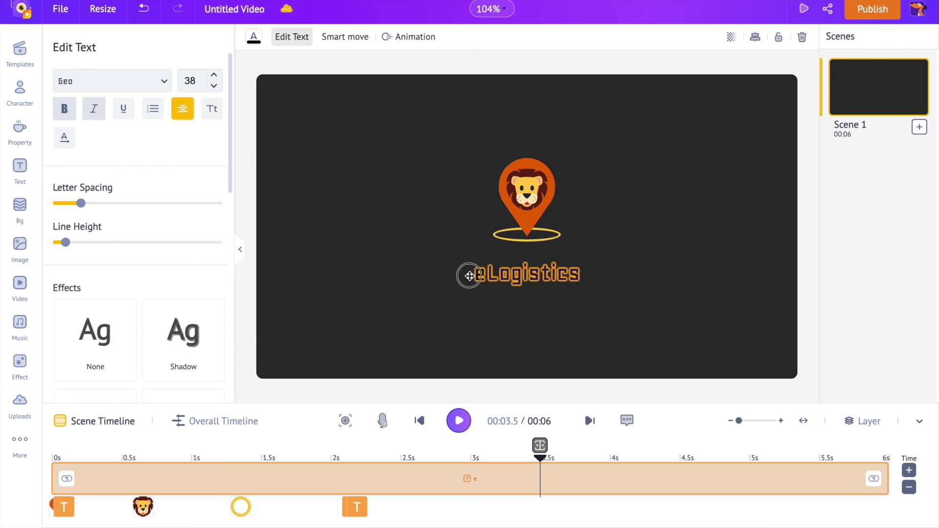
{"action": "left_click_drag", "start_coordinate": [53, 474], "coordinate": [552, 478]}
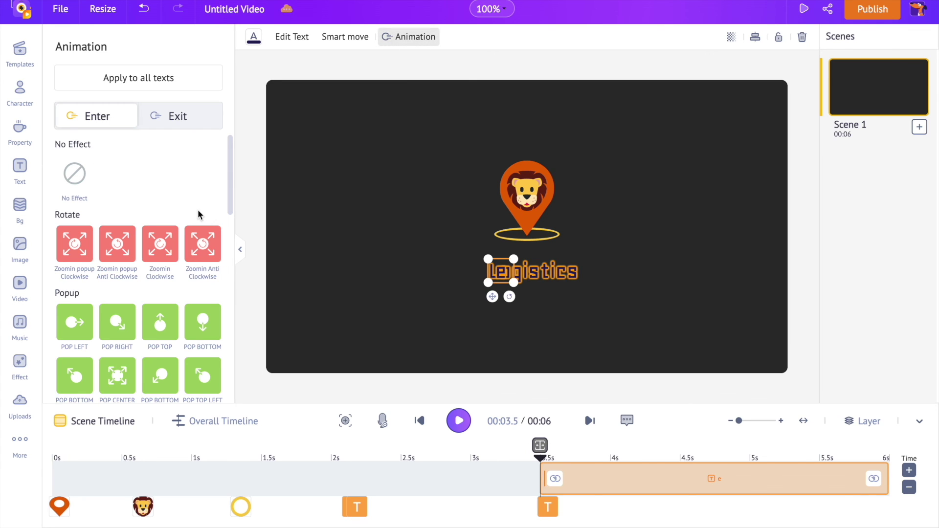
- Give the e a POP CENTER entrance and preview the whole scene from 00:00
{"action": "scroll", "coordinate": [198, 215], "scroll_direction": "down", "scroll_amount": 2}
{"action": "left_click", "coordinate": [116, 320]}
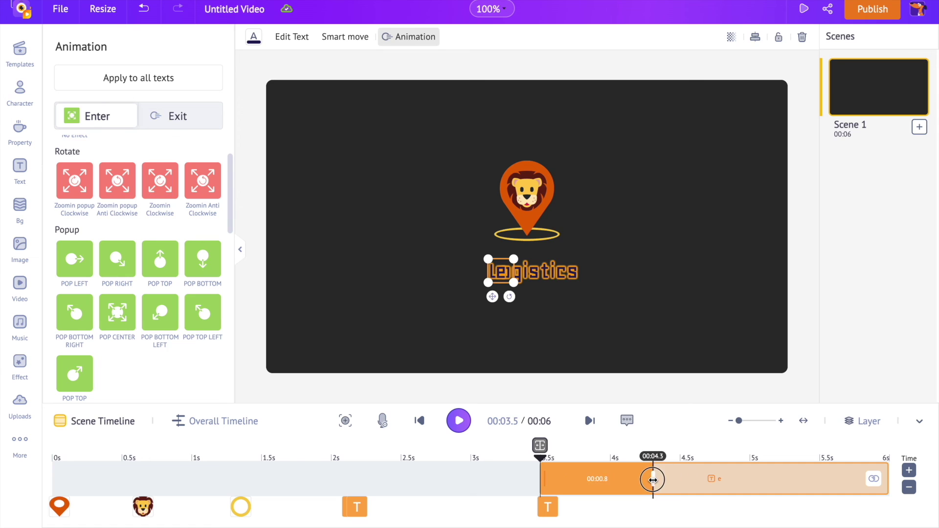
{"action": "left_click", "coordinate": [462, 427]}
{"action": "left_click", "coordinate": [419, 420]}
{"action": "left_click", "coordinate": [458, 421]}
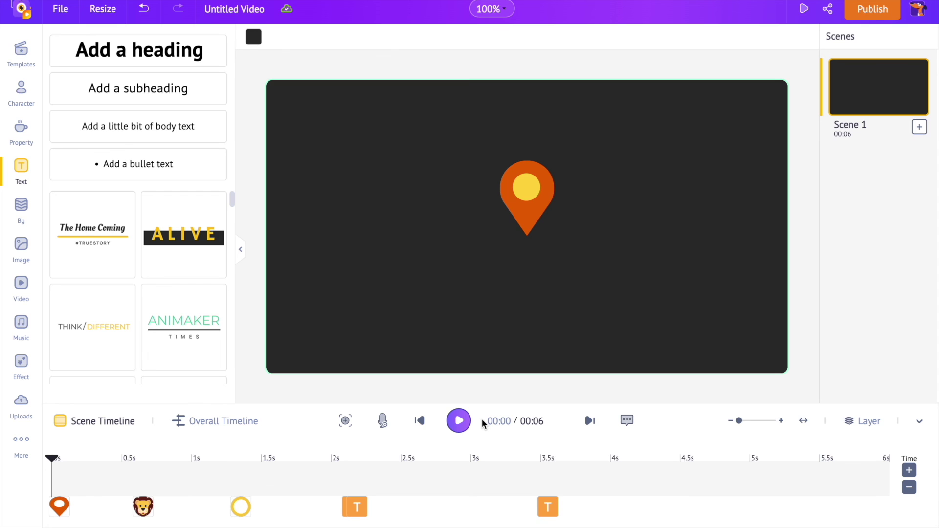
- Open the Download Video panel under Publish, with HD 720p mp4 output
{"action": "left_click", "coordinate": [872, 9]}
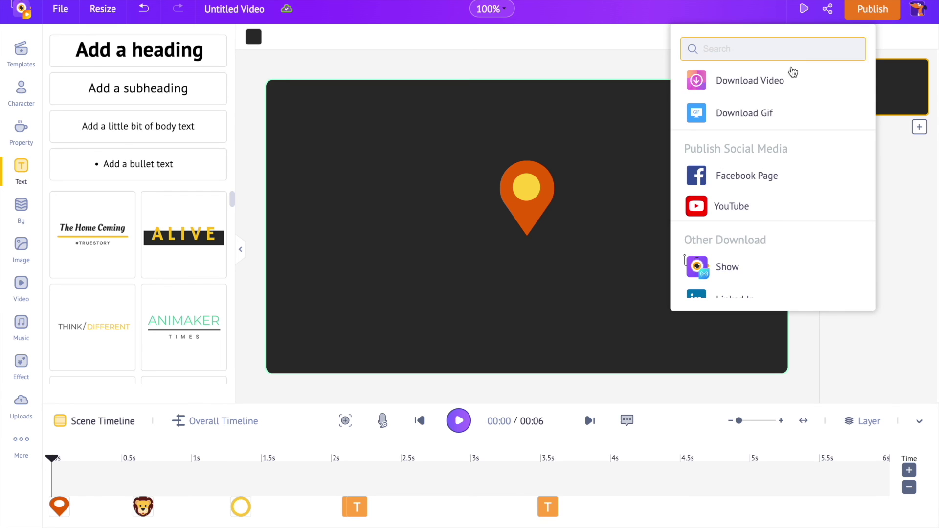
{"action": "left_click", "coordinate": [786, 77]}
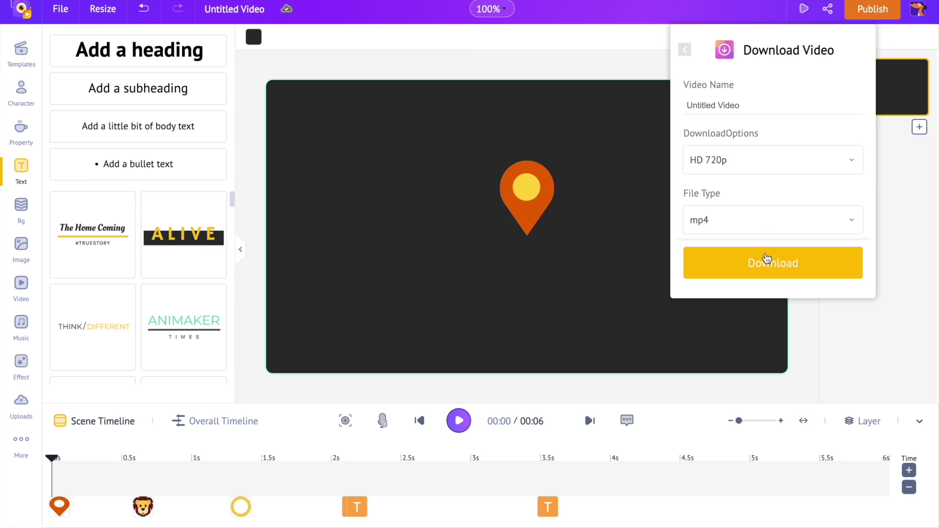